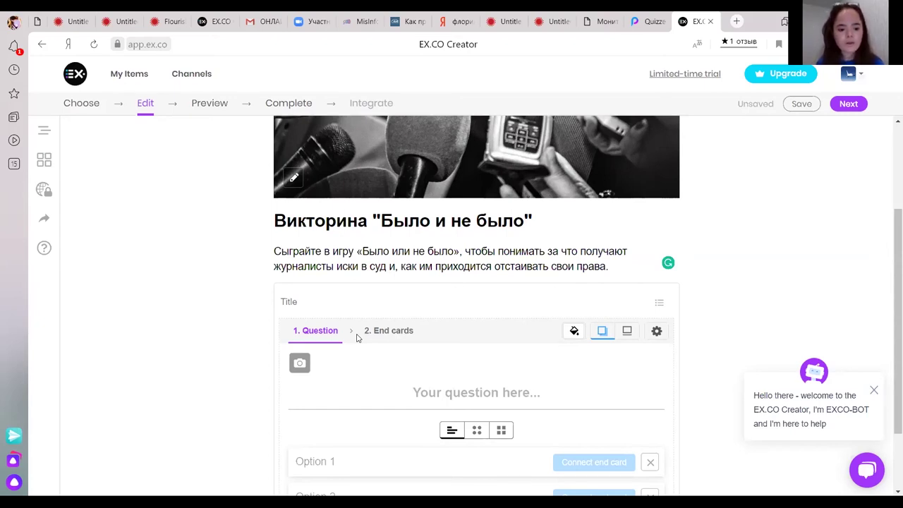
# Paste the copied text about the newsroom summoned to court into the poll's title and remove the blank line before it
pyautogui.click(339, 304)
pyautogui.rightClick(340, 308)
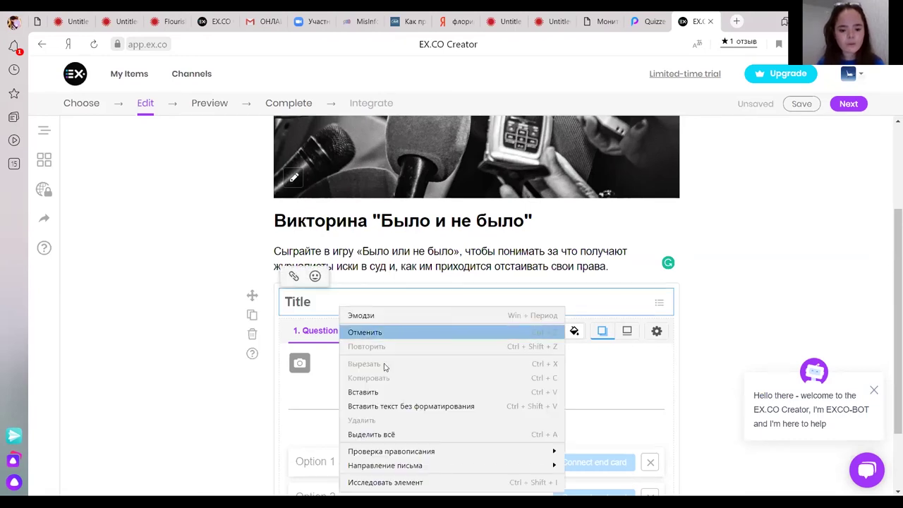
pyautogui.click(364, 393)
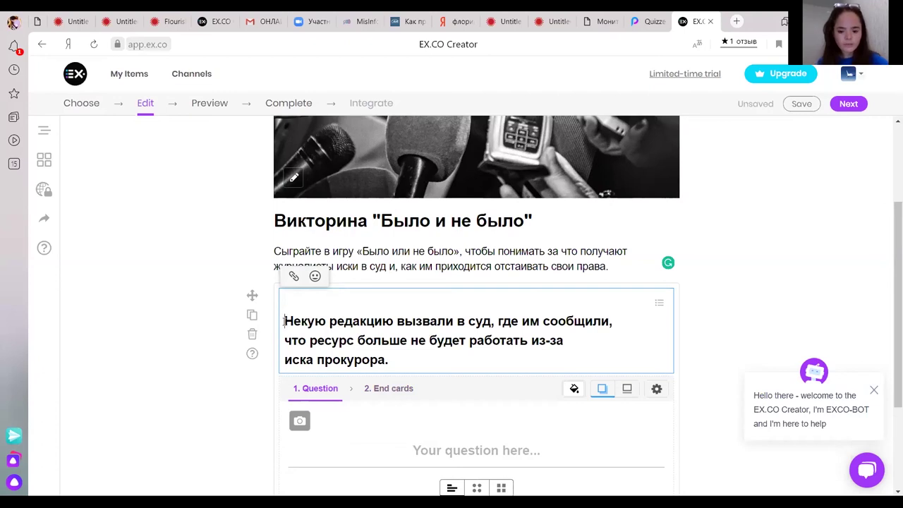
pyautogui.press('Delete')
pyautogui.click(364, 322)
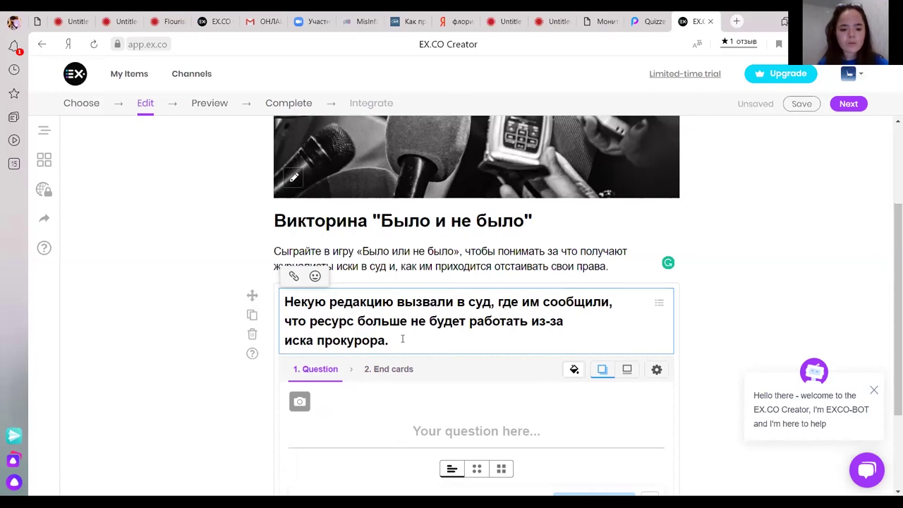
pyautogui.click(762, 322)
pyautogui.moveTo(889, 329); pyautogui.dragTo(888, 366)
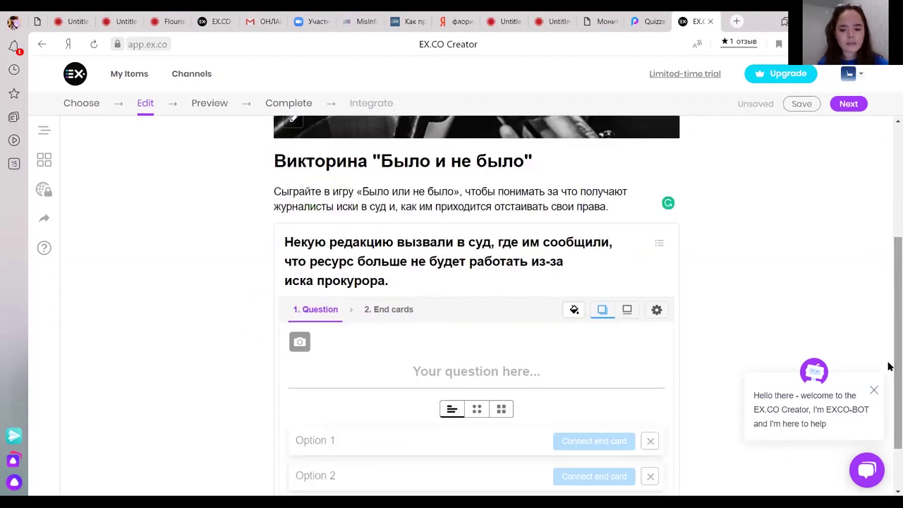
# Move the poll's title text into its question field and replace the word «ресурс» with «сайт»
pyautogui.moveTo(390, 275); pyautogui.dragTo(286, 231)
pyautogui.hotkey('ctrl', 'c')
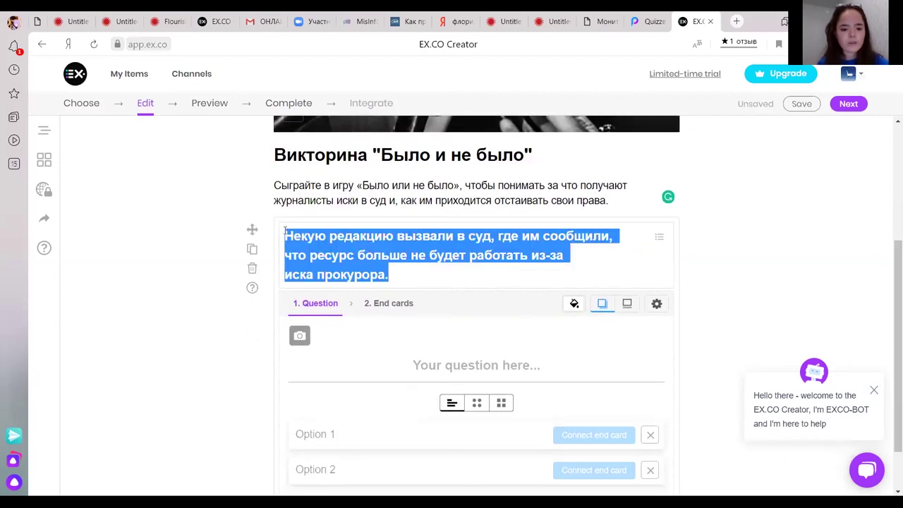
pyautogui.press('BackSpace')
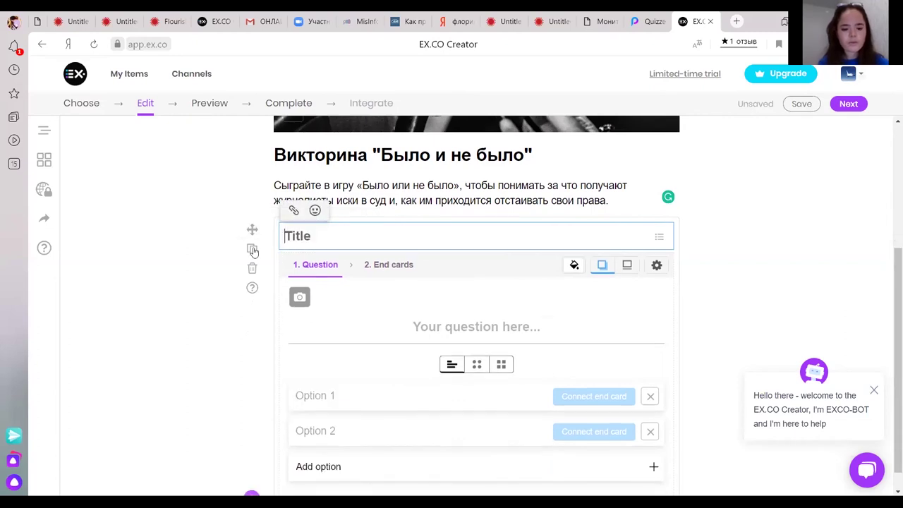
pyautogui.click(369, 317)
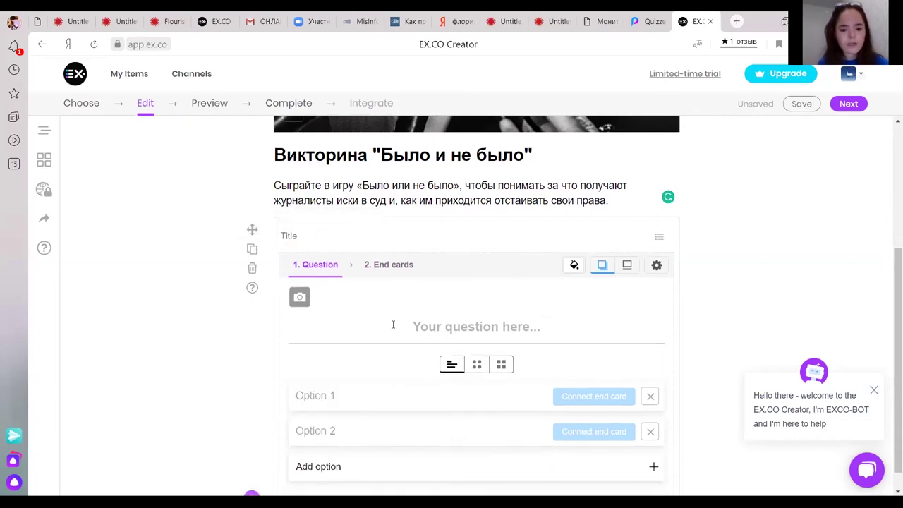
pyautogui.click(393, 324)
pyautogui.hotkey('ctrl', 'v')
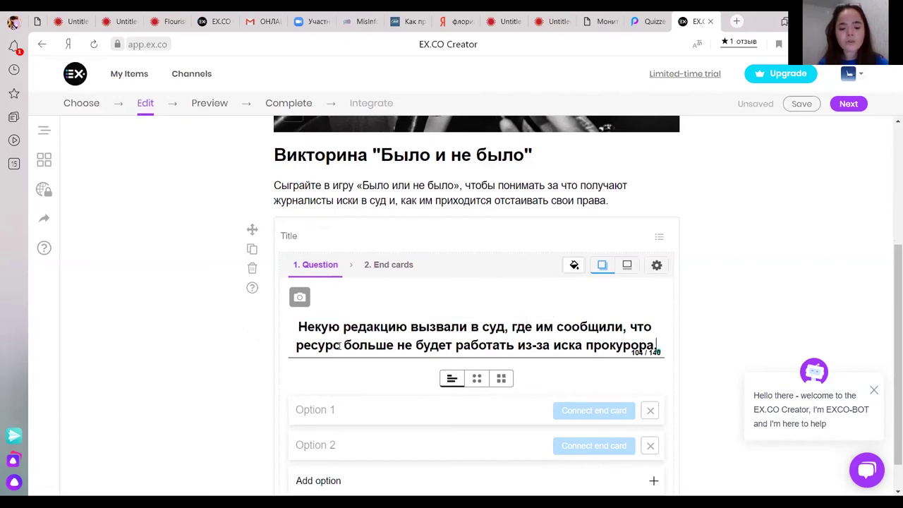
pyautogui.moveTo(341, 345); pyautogui.dragTo(283, 351)
pyautogui.write('сайт')
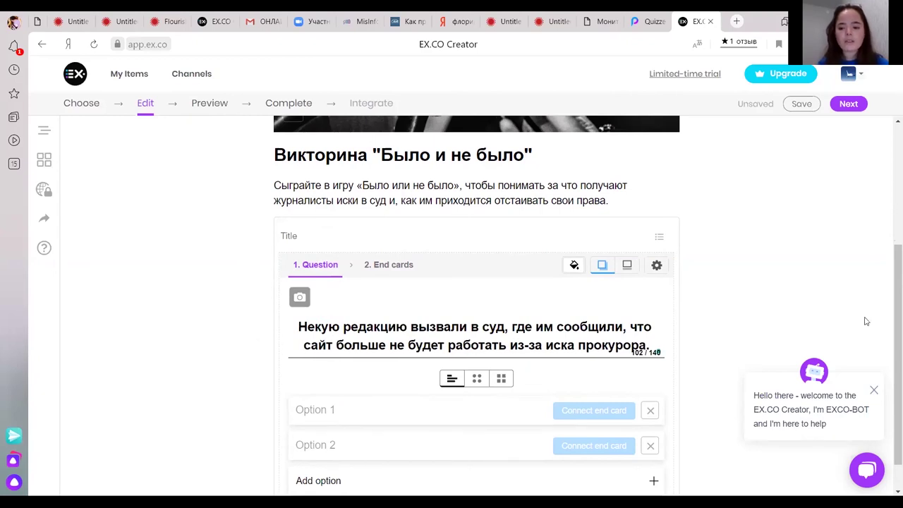
# Enter «Было» as the poll's first answer option and «Не было» as the second
pyautogui.scroll(-1, 889, 329)
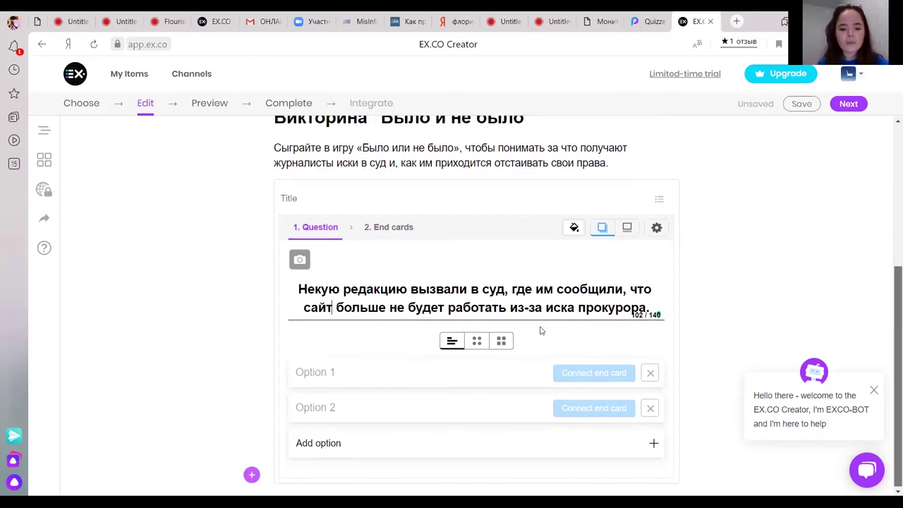
pyautogui.click(368, 380)
pyautogui.write('Было')
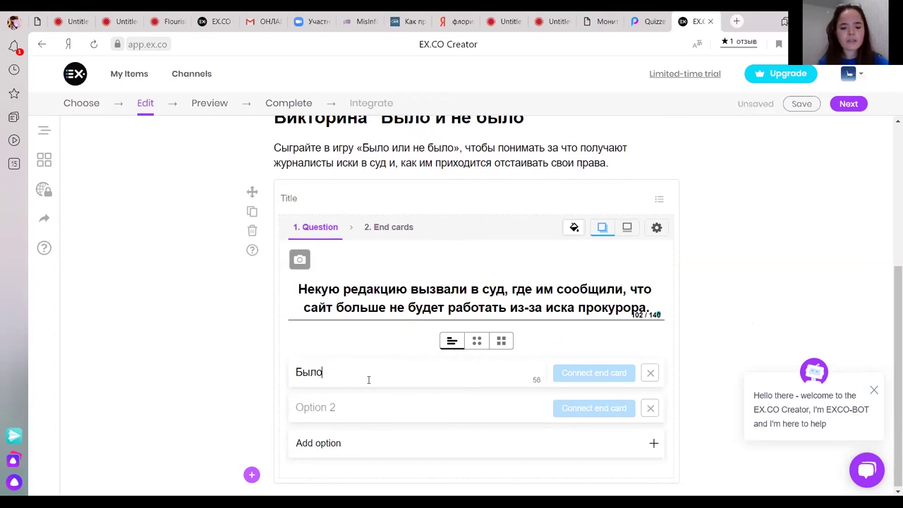
pyautogui.click(362, 391)
pyautogui.write('Не')
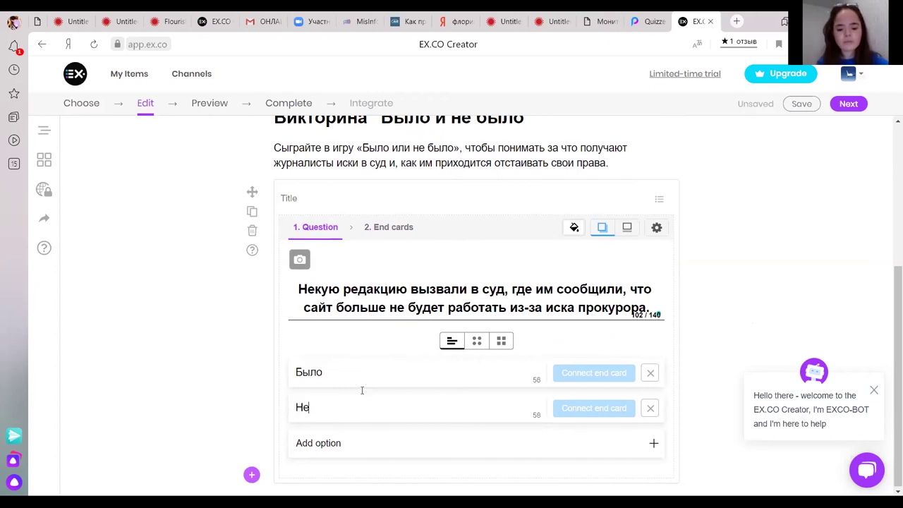
pyautogui.write(' было')
pyautogui.press('BackSpace')
pyautogui.press('BackSpace')
pyautogui.write('ло')
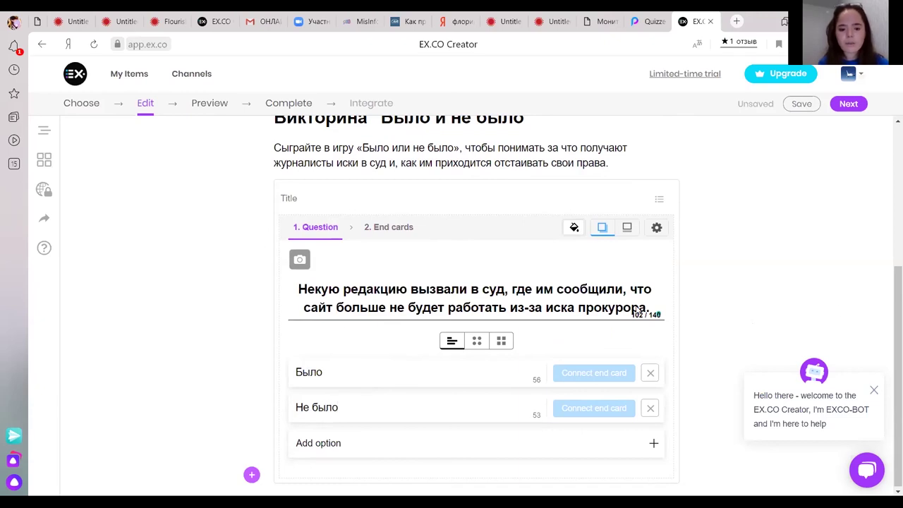
# Upload the iStock photo ending in MEDIUM.jpg from the «для вебинара» folder as the poll question's image
pyautogui.click(293, 265)
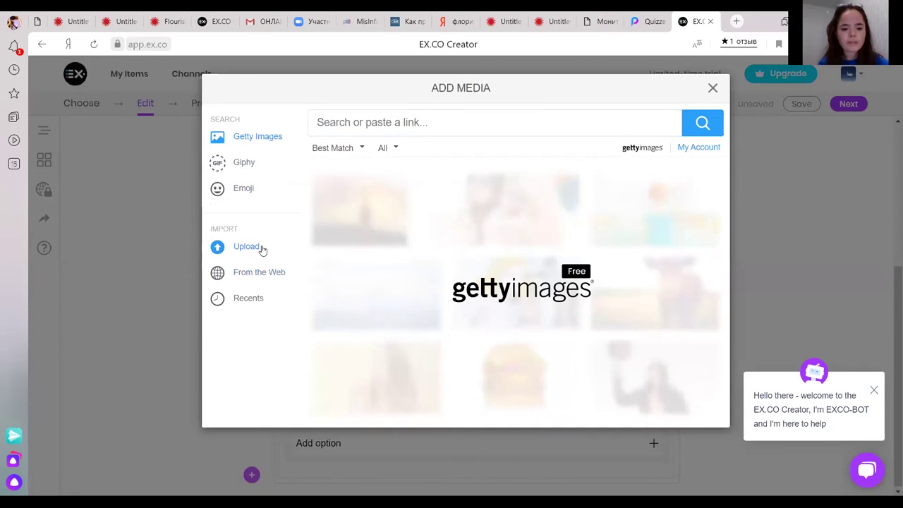
pyautogui.click(247, 246)
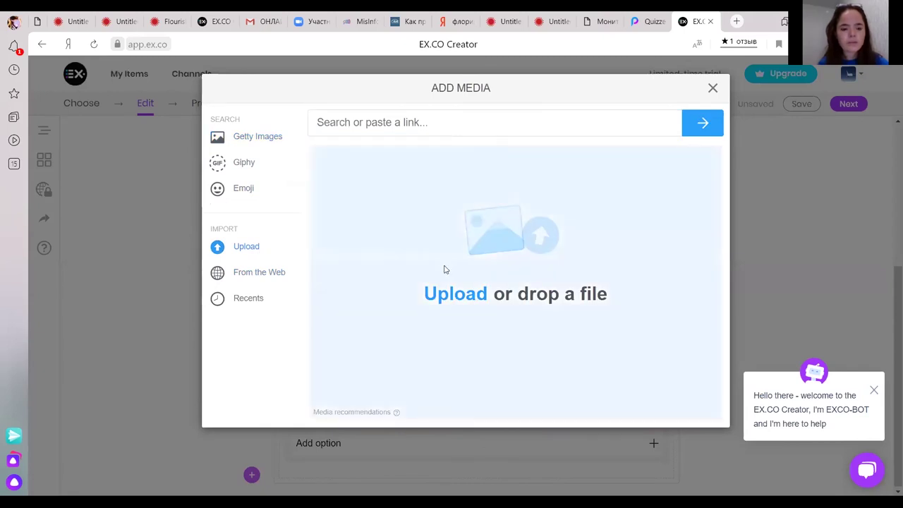
pyautogui.click(445, 271)
pyautogui.scroll(-1, 278, 115)
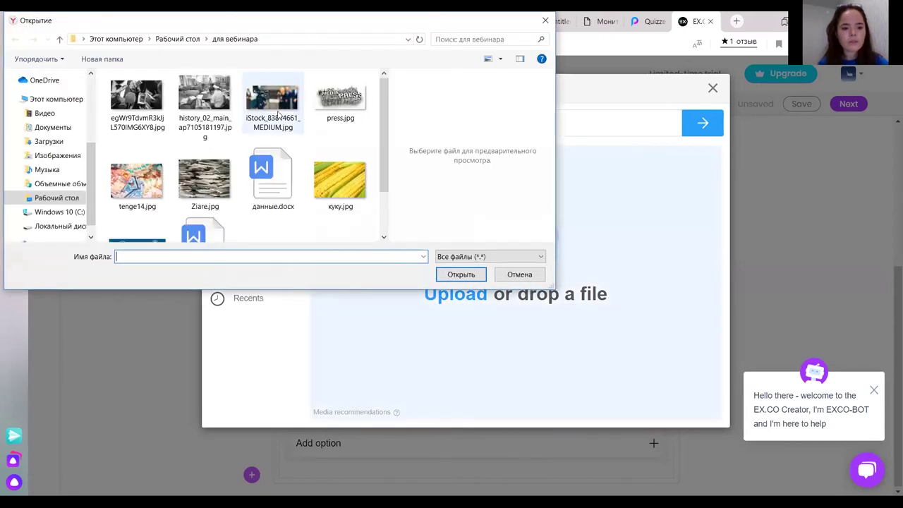
pyautogui.doubleClick(279, 115)
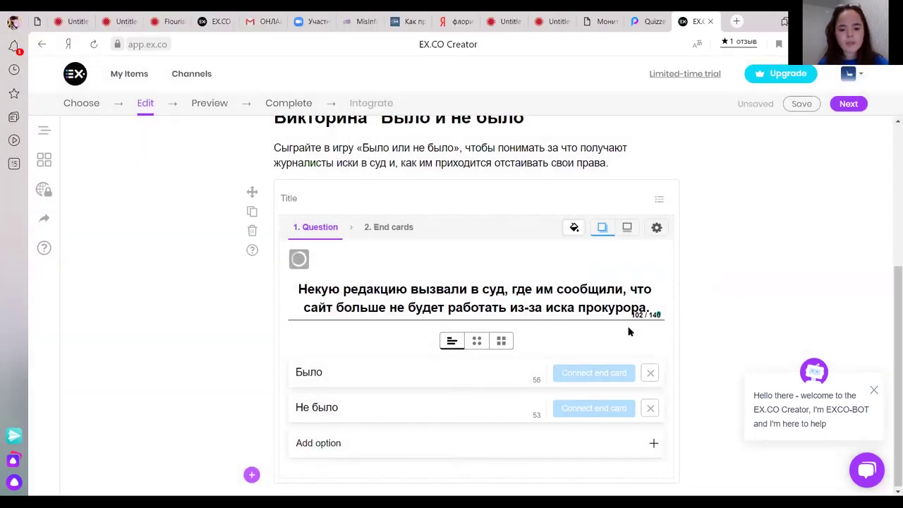
pyautogui.click(388, 231)
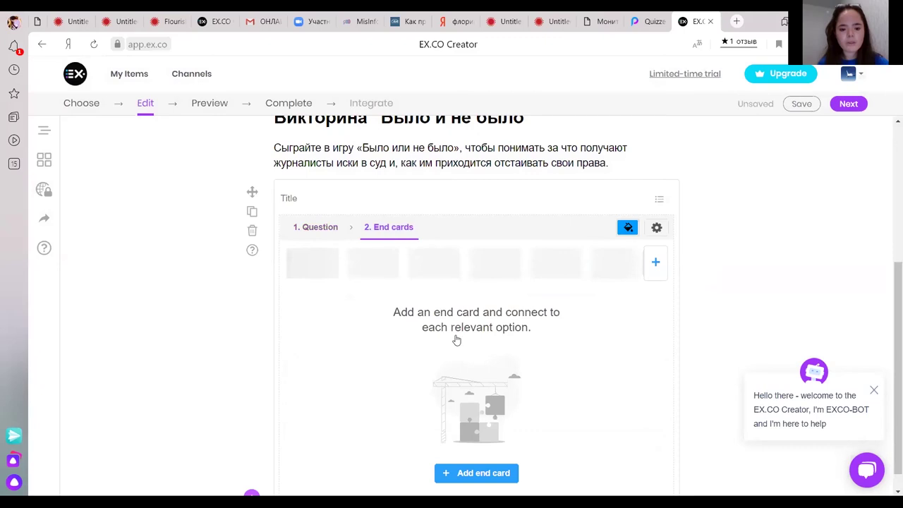
pyautogui.click(484, 475)
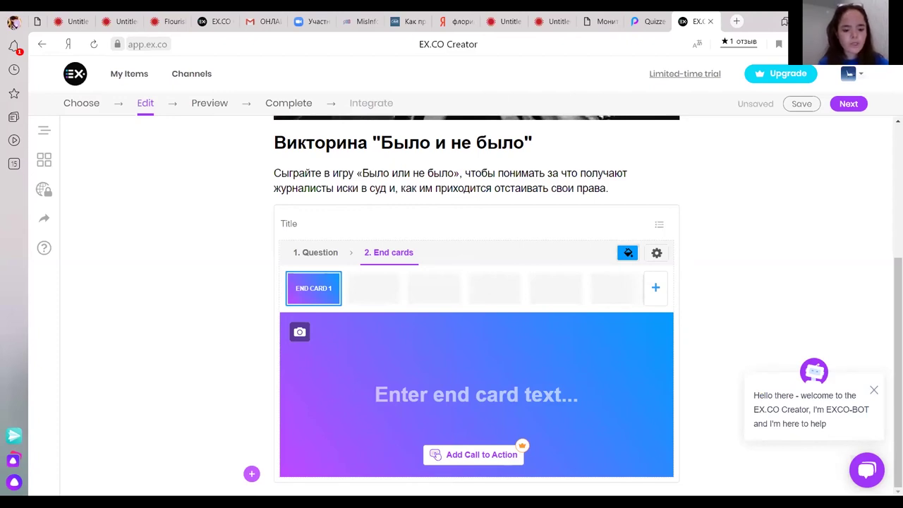
pyautogui.click(443, 385)
pyautogui.write('Было (Редакция www.guljan.org узнали о суде после суда)')
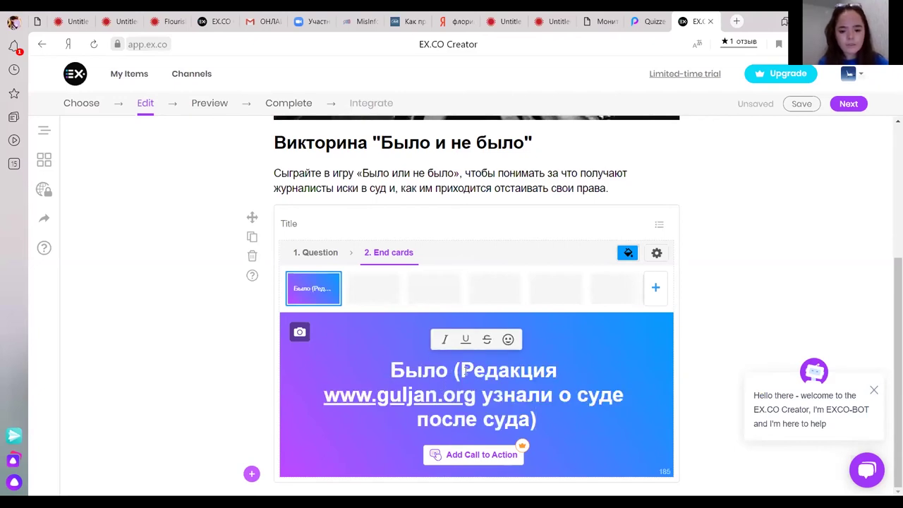
pyautogui.click(461, 370)
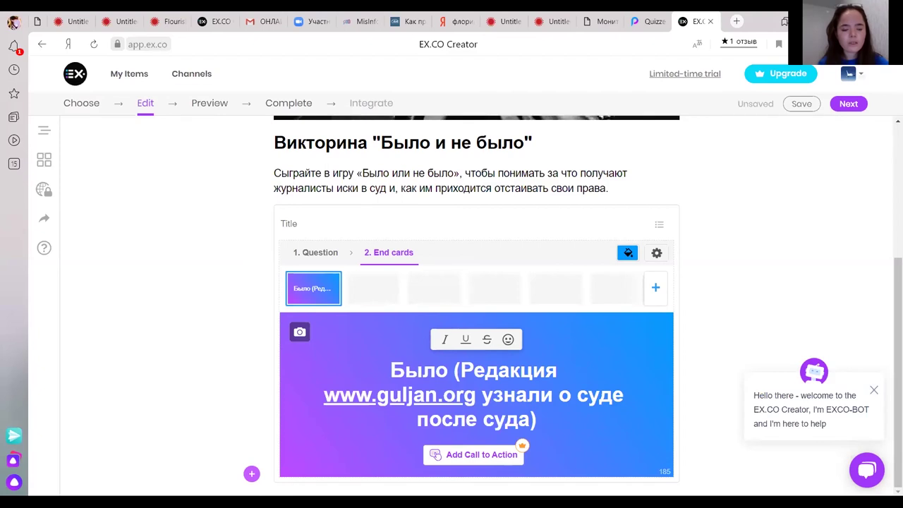
pyautogui.press('Escape')
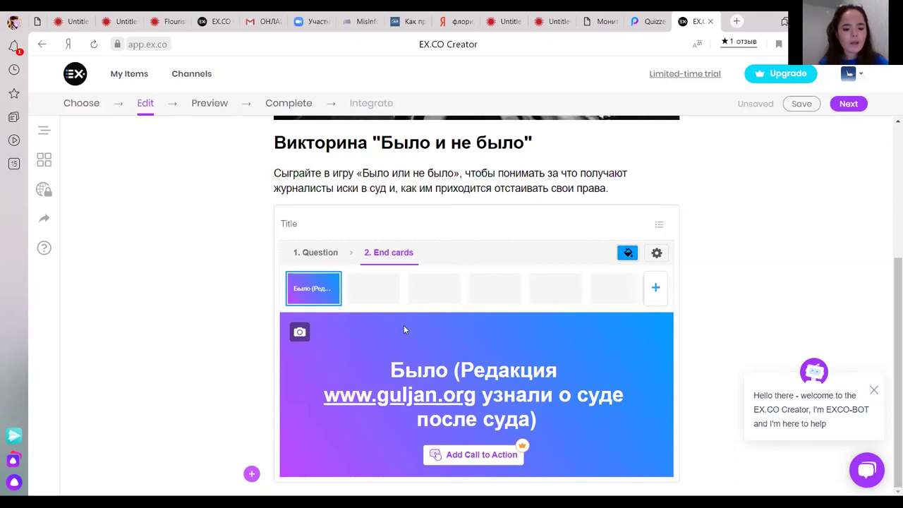
pyautogui.click(325, 254)
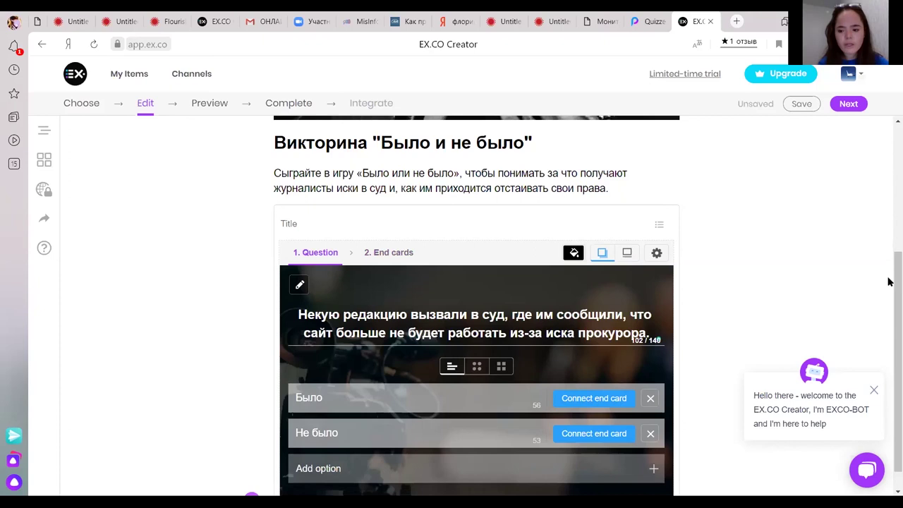
pyautogui.click(355, 408)
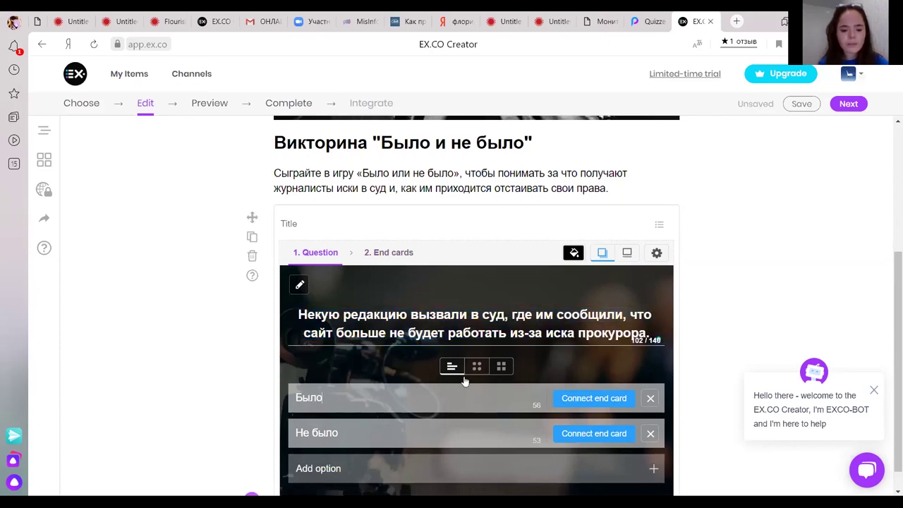
pyautogui.click(890, 339)
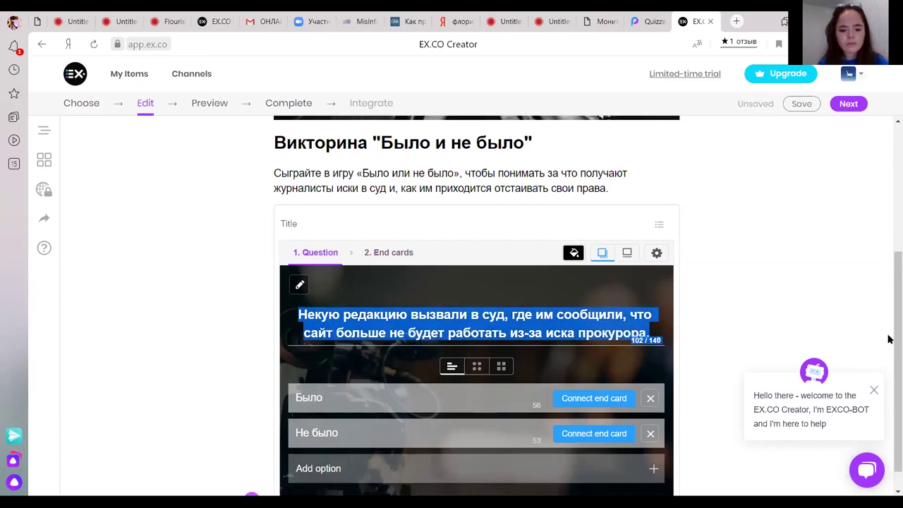
pyautogui.click(869, 312)
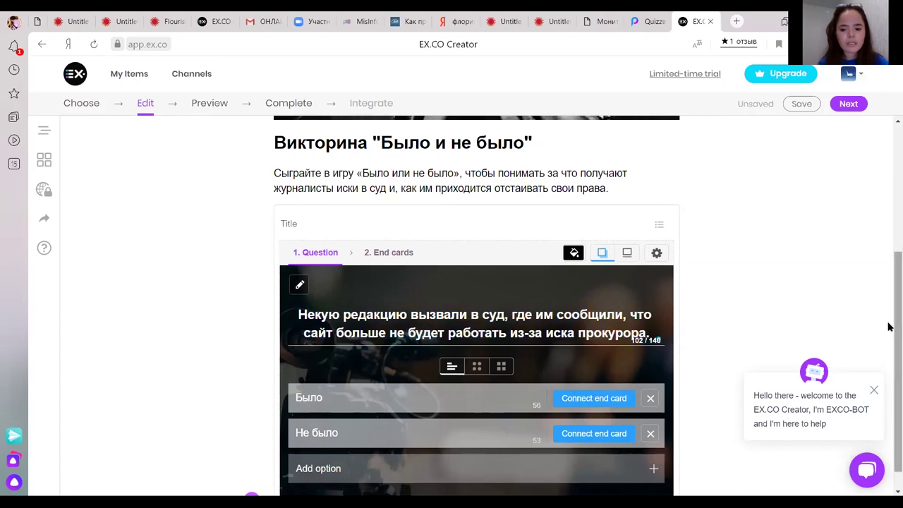
pyautogui.moveTo(889, 327); pyautogui.dragTo(889, 329)
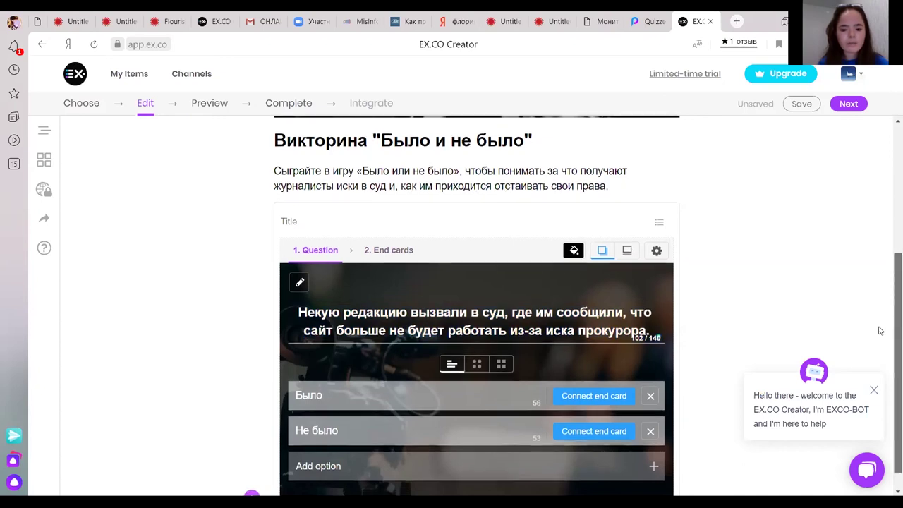
pyautogui.click(604, 402)
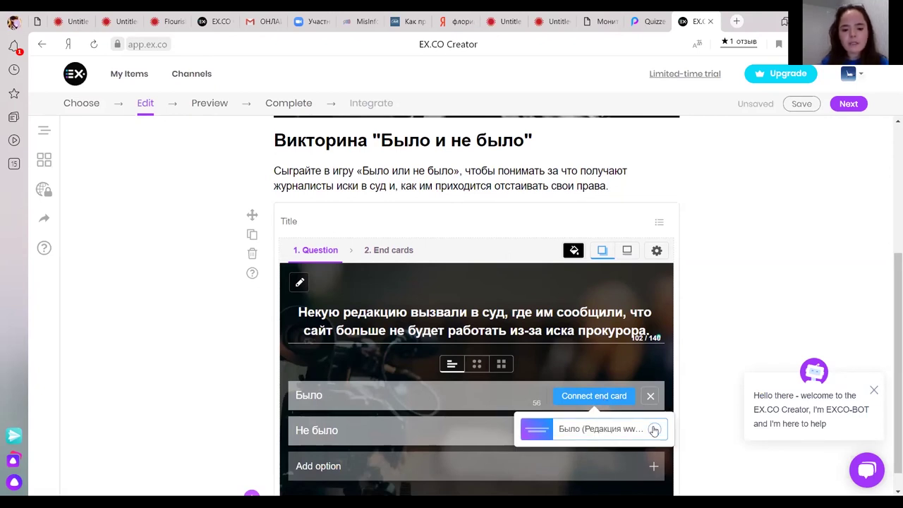
pyautogui.click(655, 430)
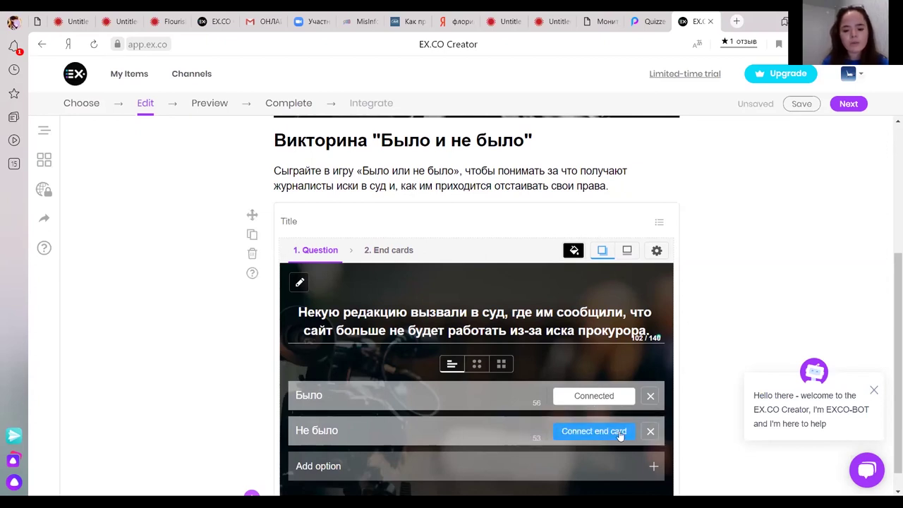
pyautogui.click(618, 433)
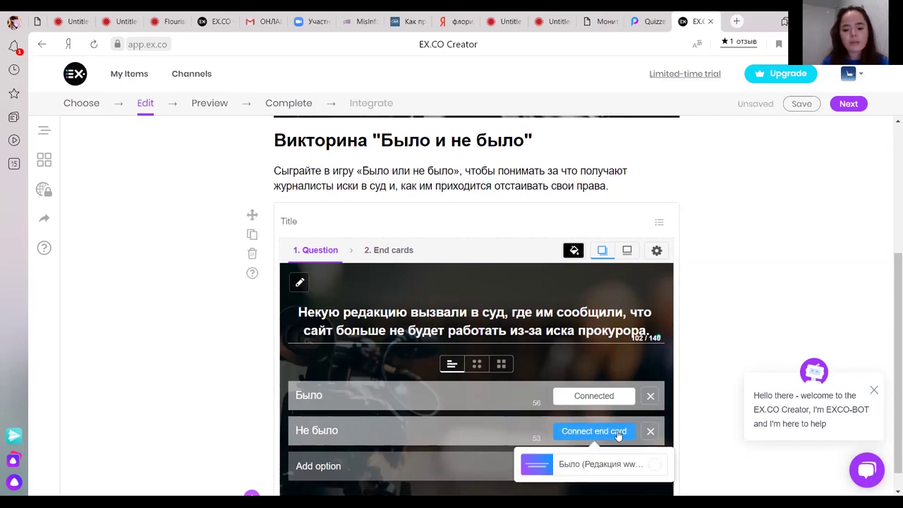
pyautogui.click(652, 467)
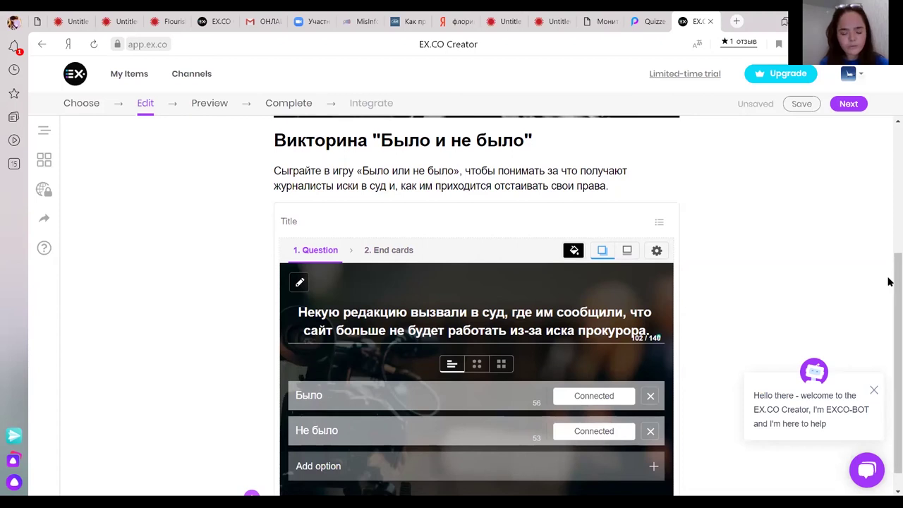
# Add a new Poll section below the finished question
pyautogui.hotkey('ctrl', 'a')
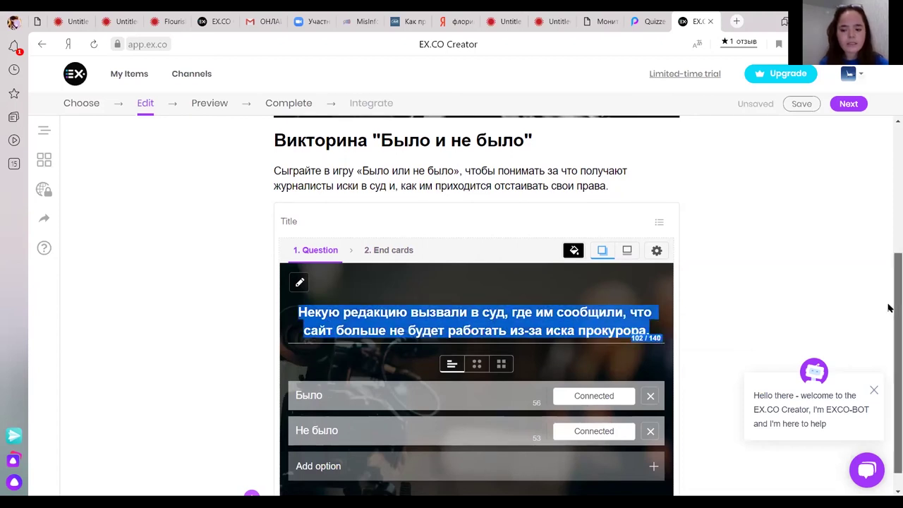
pyautogui.scroll(-1, 889, 371)
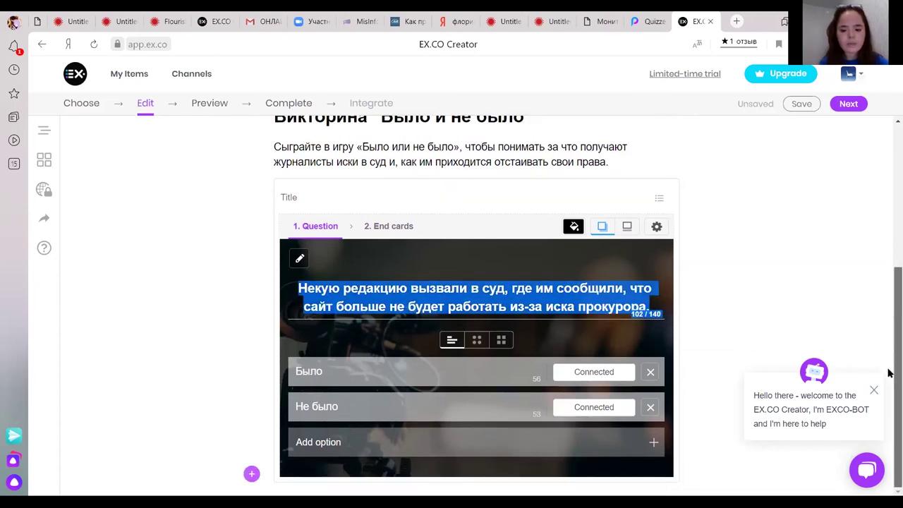
pyautogui.click(252, 475)
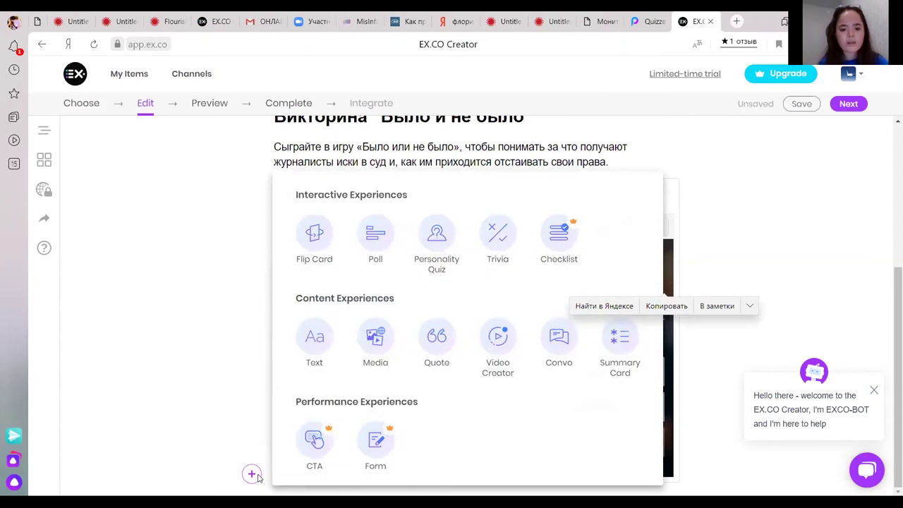
pyautogui.click(378, 240)
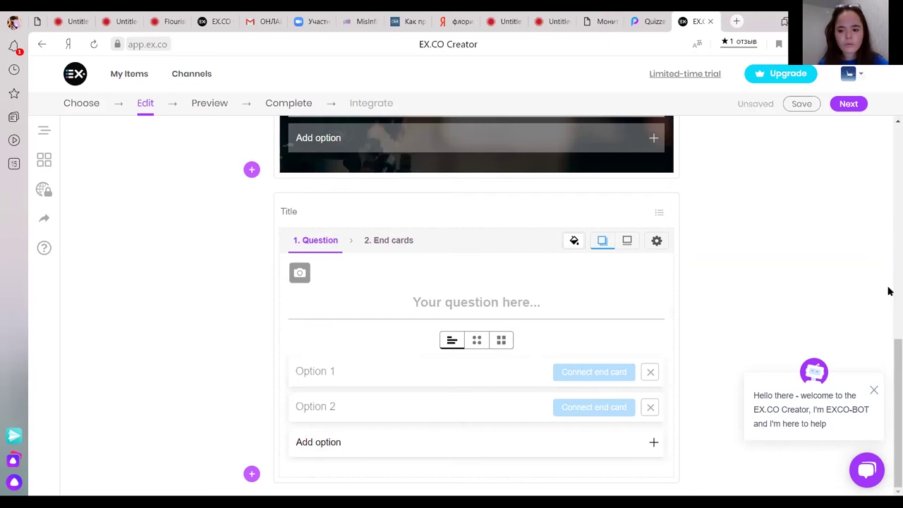
# Paste «Журналист направил запрос в августе, а получил ответ в декабре.» as the new poll's question
pyautogui.click(477, 302)
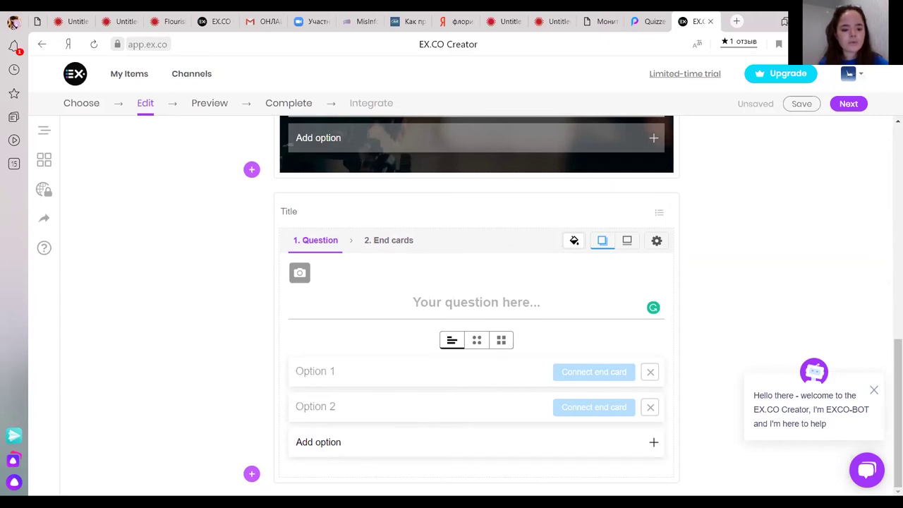
pyautogui.click(386, 300)
pyautogui.rightClick(387, 302)
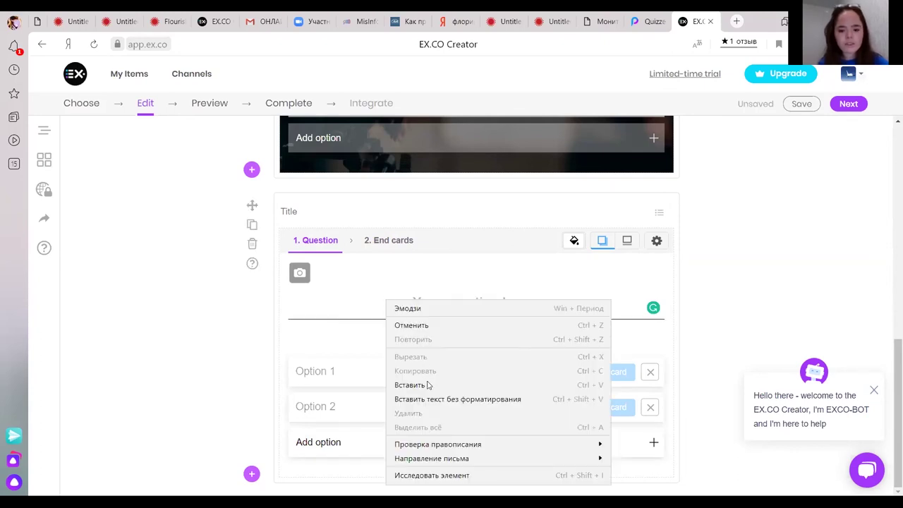
pyautogui.click(412, 384)
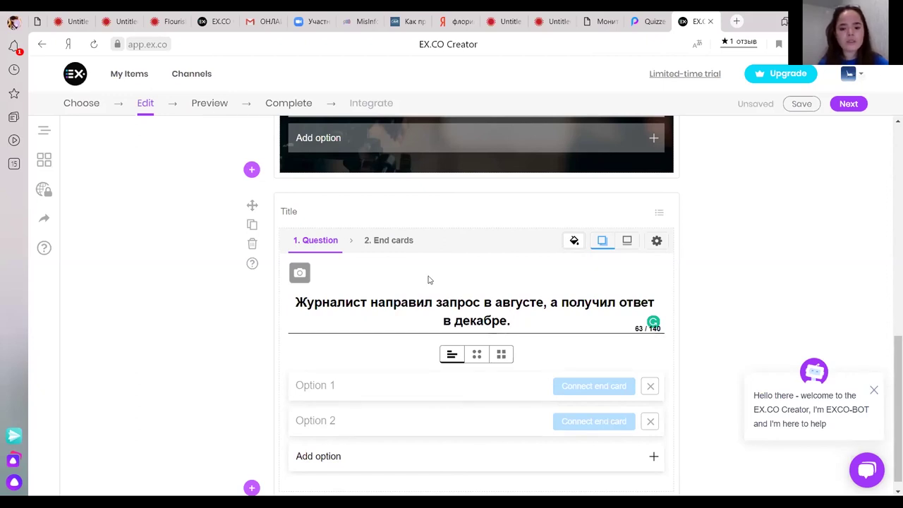
# Upload the dark mass-media and press word collage from the computer as the poll question's background image
pyautogui.click(298, 271)
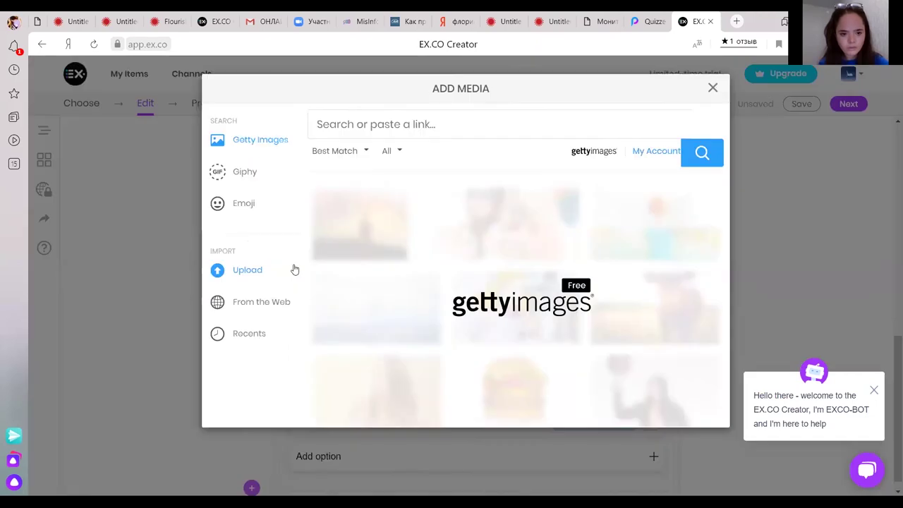
pyautogui.click(262, 253)
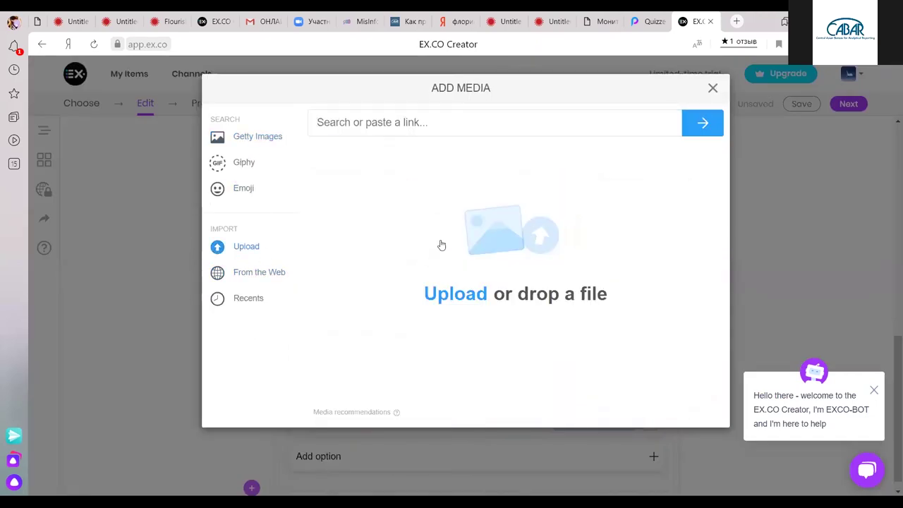
pyautogui.click(478, 255)
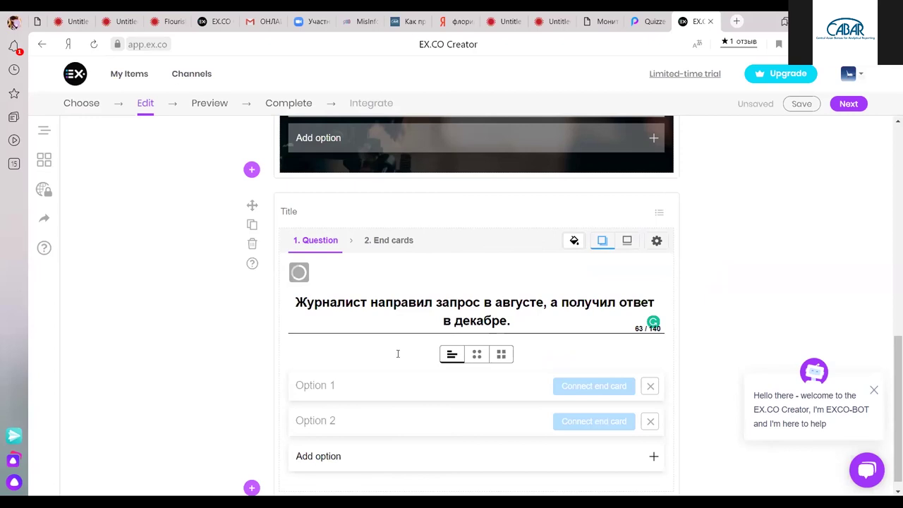
# Enter «Было» and «Не было» as the two answer options of the question about the journalist's request
pyautogui.click(381, 381)
pyautogui.write('Было')
pyautogui.click(352, 412)
pyautogui.write('Не')
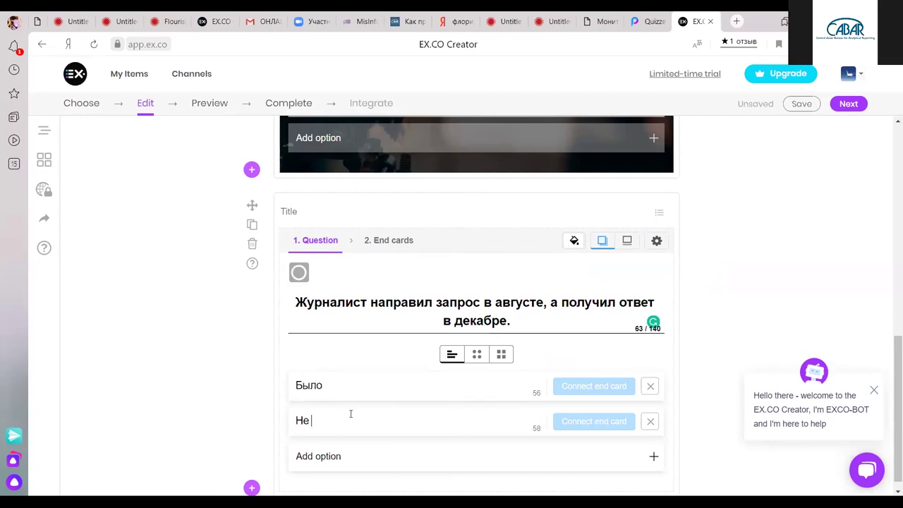
pyautogui.write(' было')
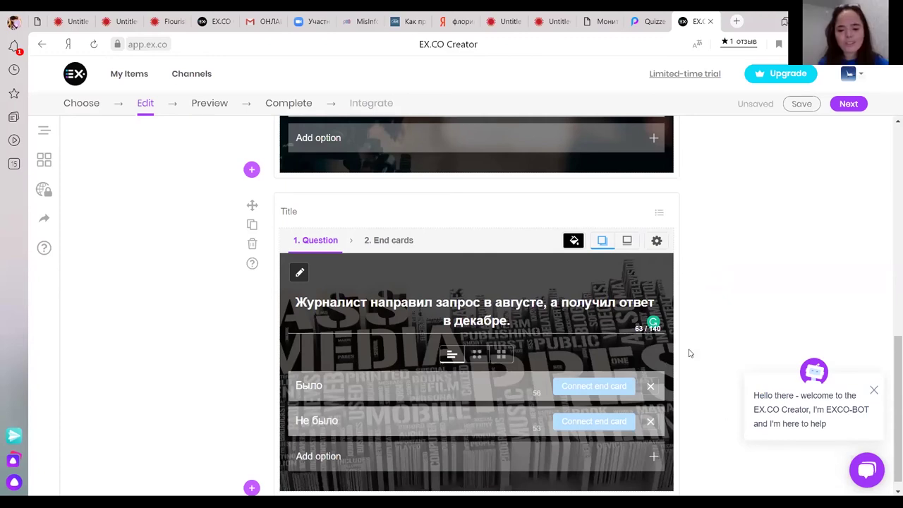
# Add an end card with the pasted explanation beginning «Было (Летом в редакцию газеты «Мой город Зыряновск» обратились читатели с жалобой на громкую музыку…»
pyautogui.click(383, 239)
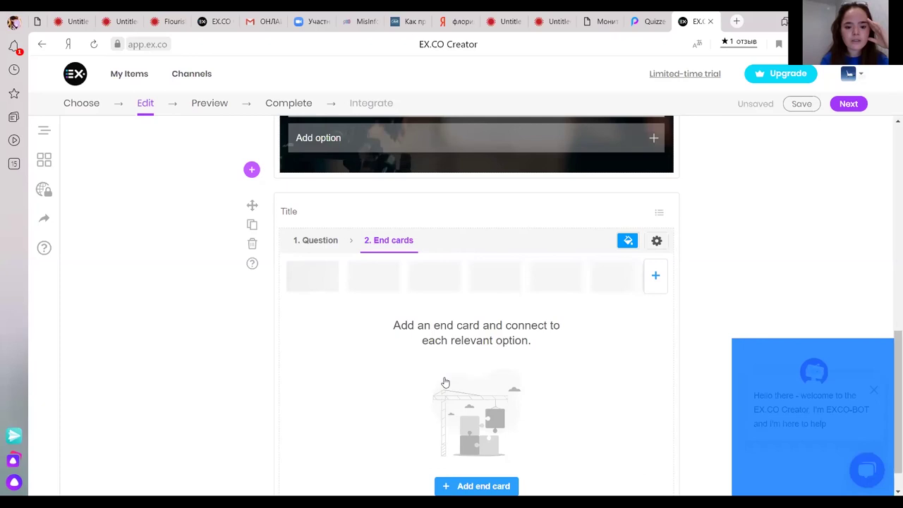
pyautogui.click(483, 486)
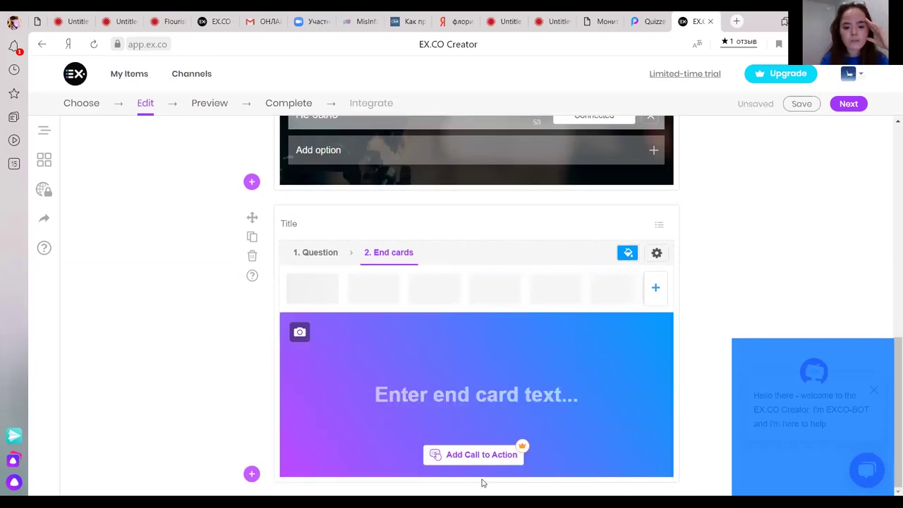
pyautogui.click(464, 399)
pyautogui.rightClick(463, 399)
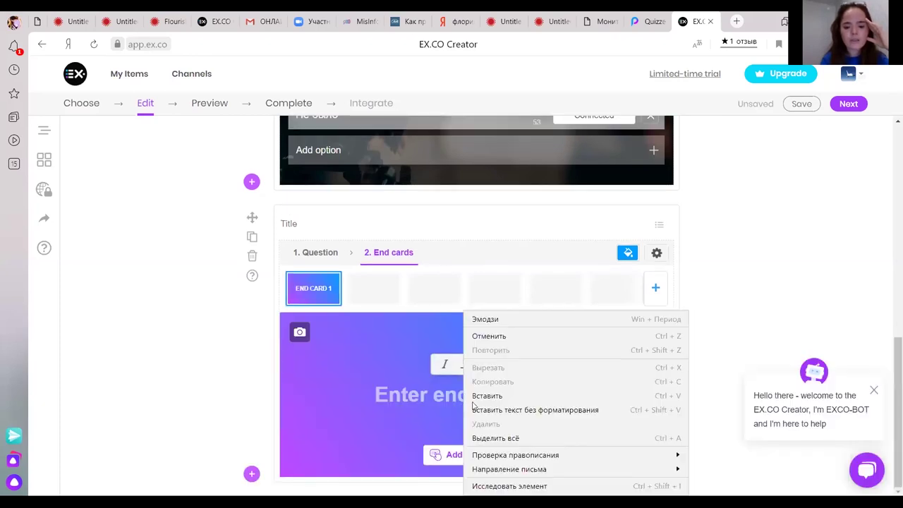
pyautogui.click(474, 396)
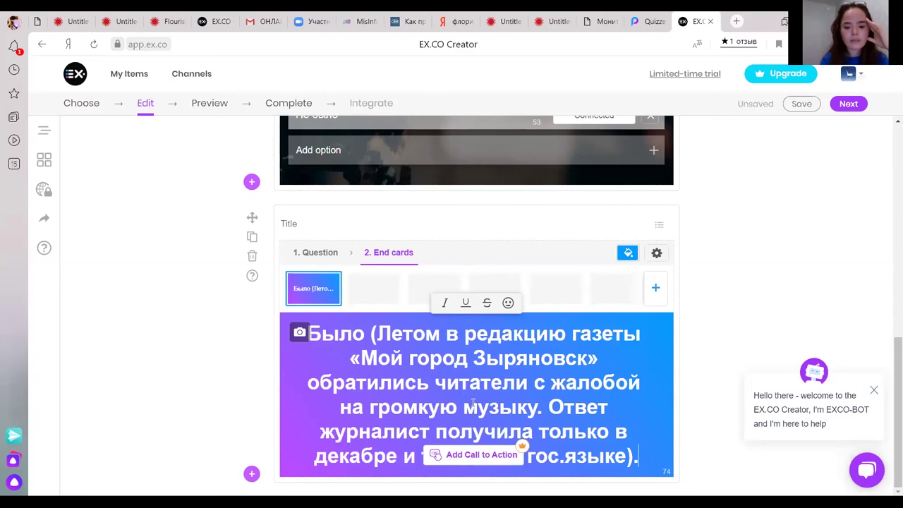
# Connect the «Было (Летом в редакцию газеты…» end card to both answer options, «Было» and «Не было»
pyautogui.click(337, 260)
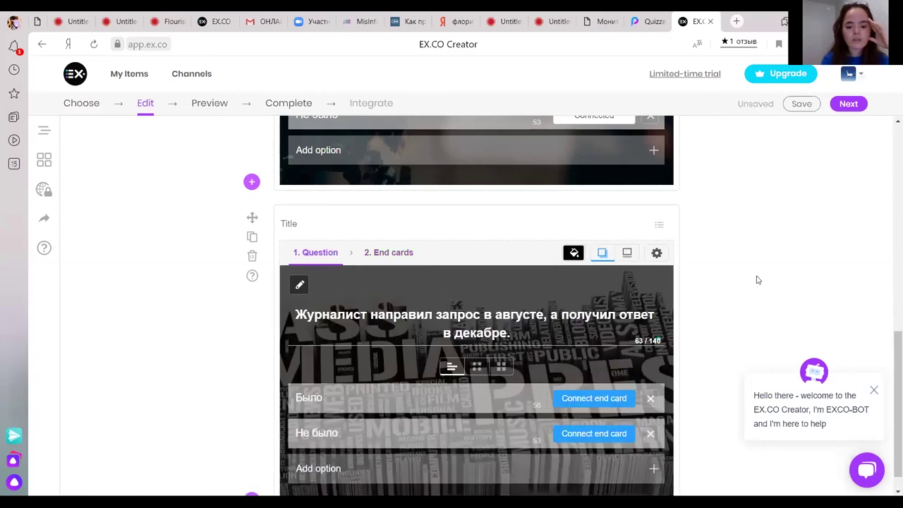
pyautogui.scroll(-1, 889, 348)
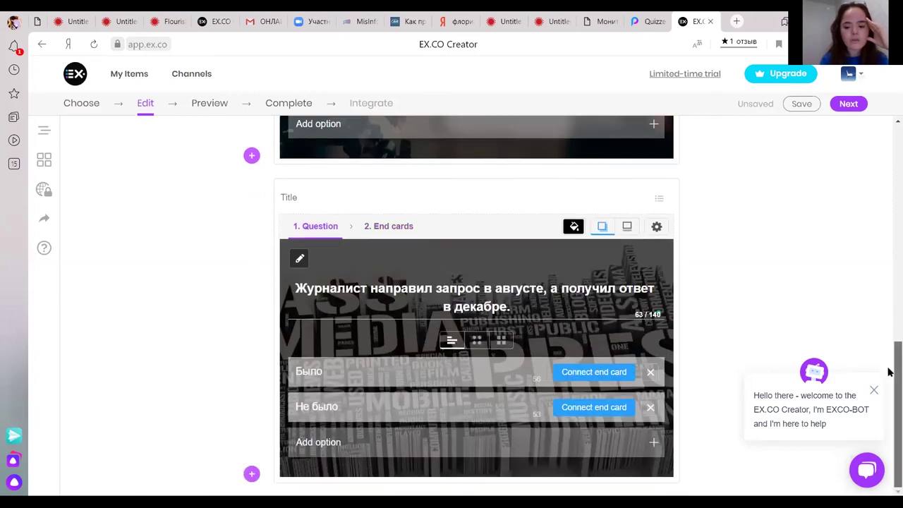
pyautogui.click(616, 372)
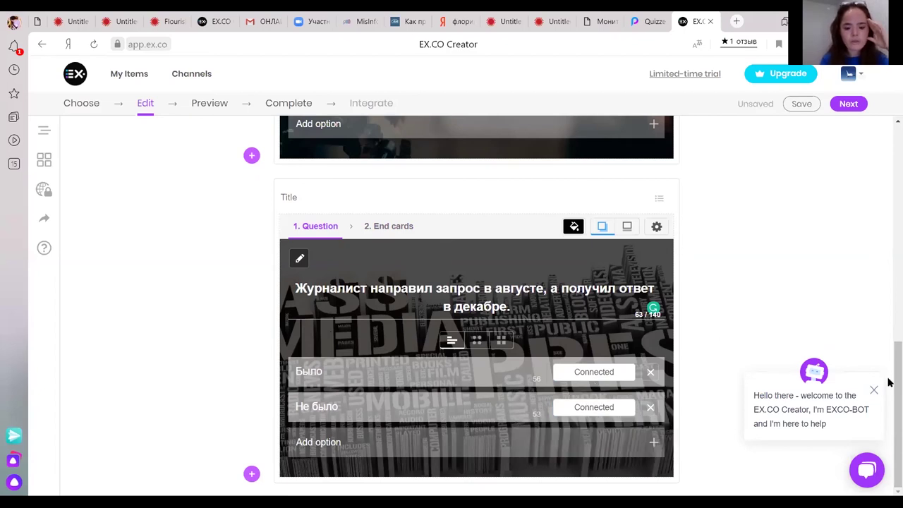
# Add another Poll section below with the pasted question «Новый интернет-проект был заблокирован спустя 22 дней существования.»
pyautogui.click(251, 474)
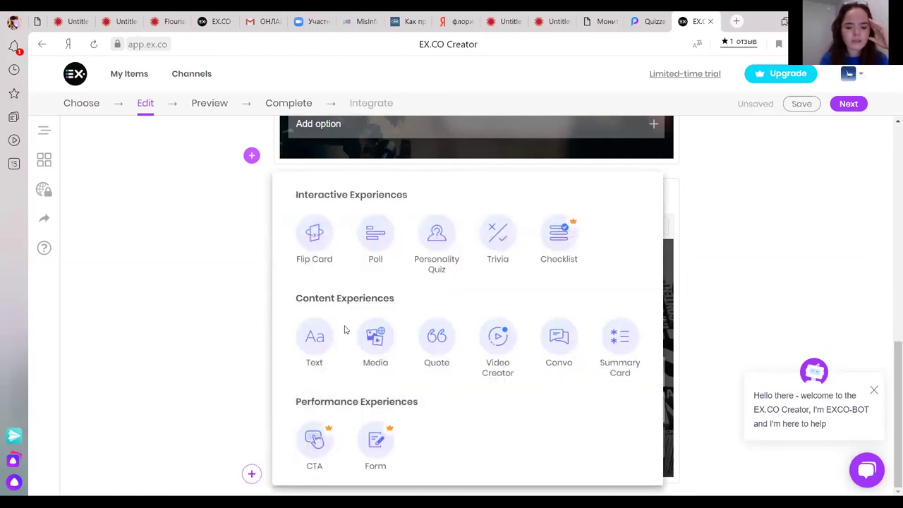
pyautogui.click(387, 239)
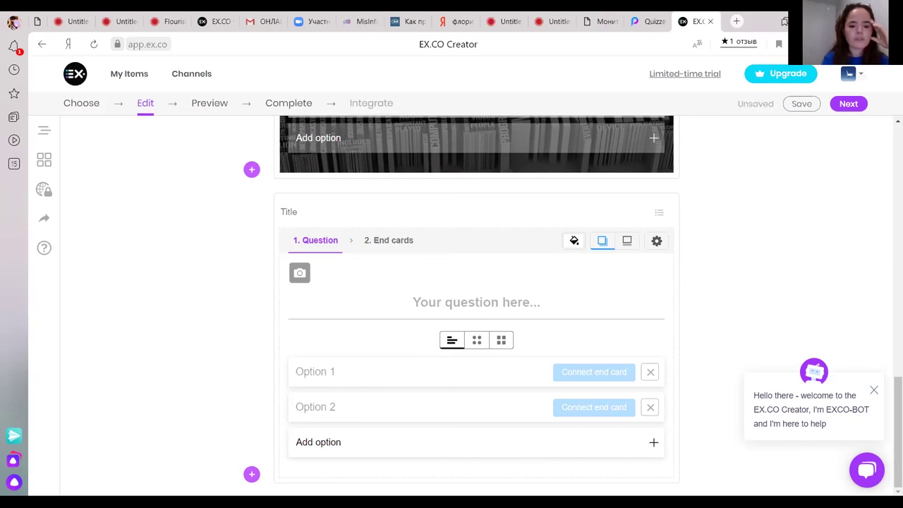
pyautogui.rightClick(374, 265)
pyautogui.press('Escape')
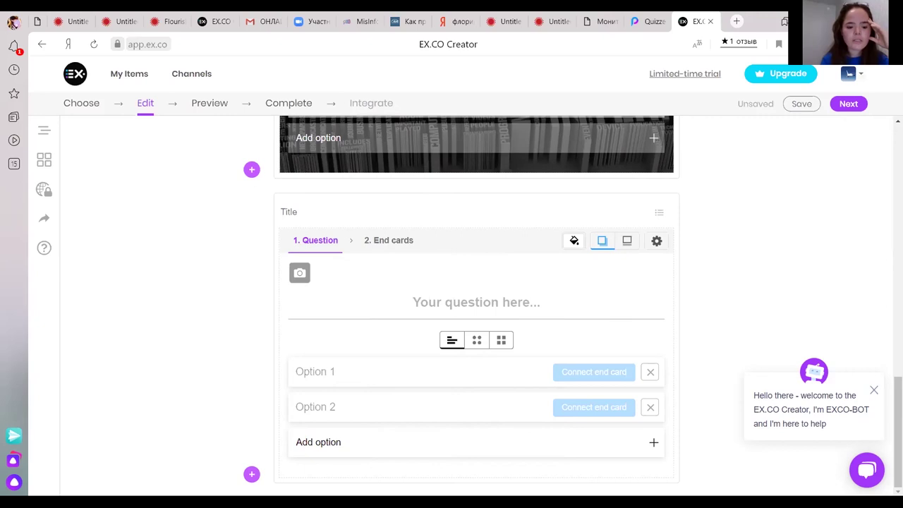
pyautogui.rightClick(426, 309)
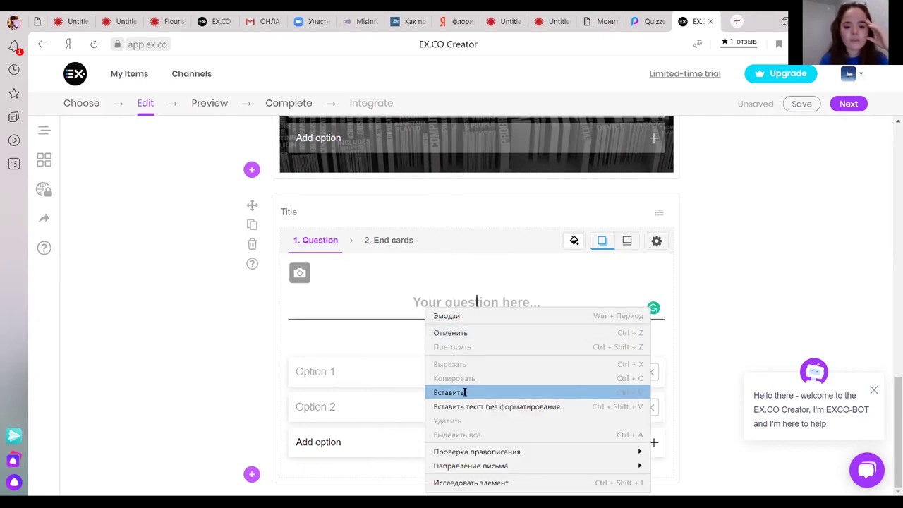
pyautogui.click(462, 392)
pyautogui.press('Tab')
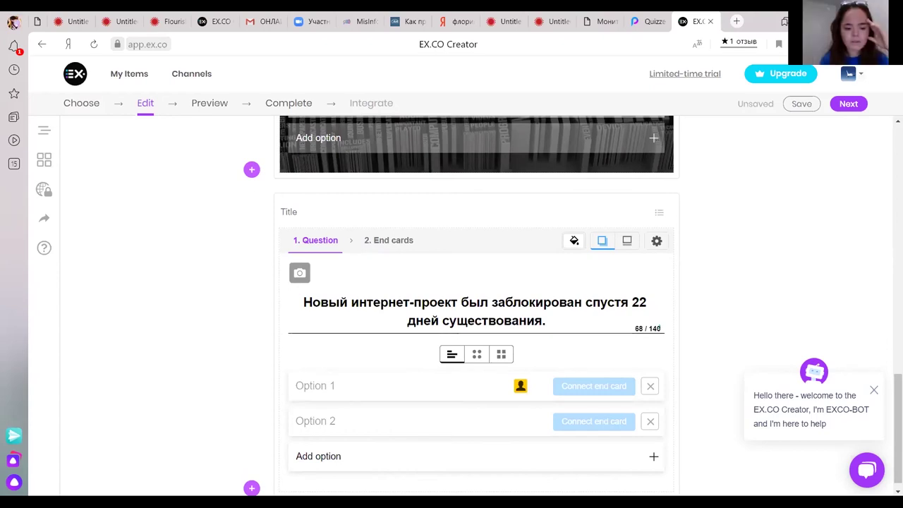
# Enter «Было» and «Не было» as the answer options of the blocked internet project question
pyautogui.click(326, 388)
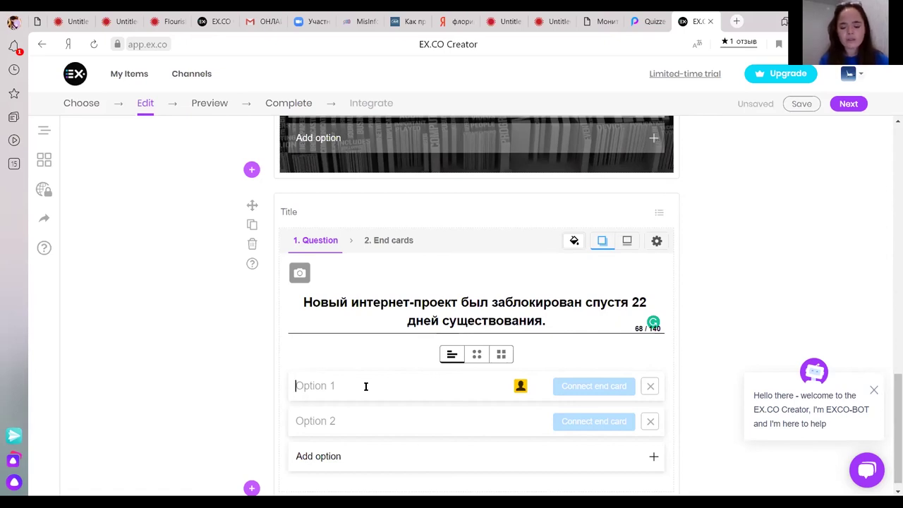
pyautogui.write('Быс')
pyautogui.press('BackSpace')
pyautogui.write('ло')
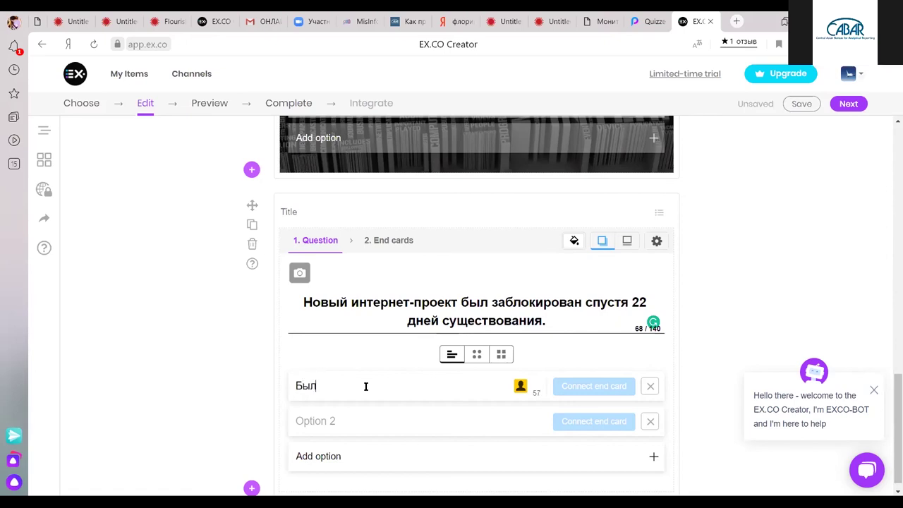
pyautogui.click(357, 421)
pyautogui.write('Не было')
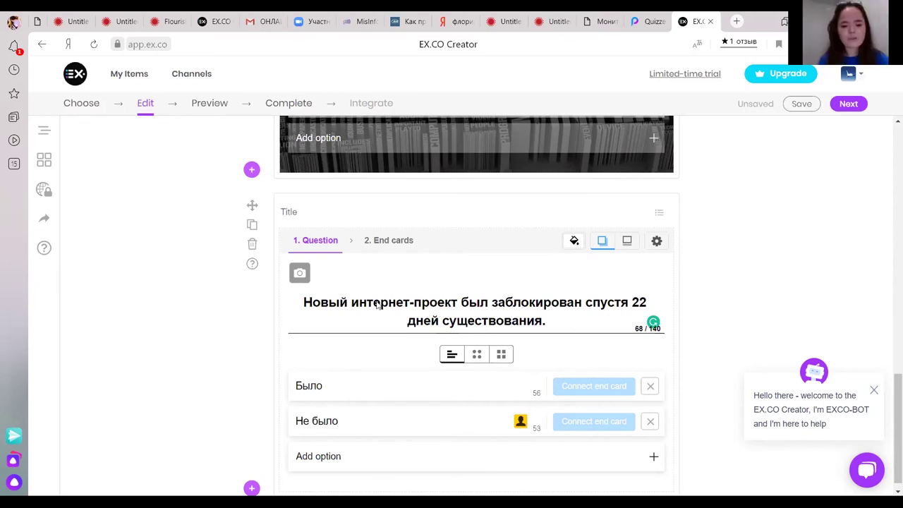
# Add an end card to the blocked internet project poll and paste the explanation beginning «Было (Новый интернет-проект…»
pyautogui.click(399, 243)
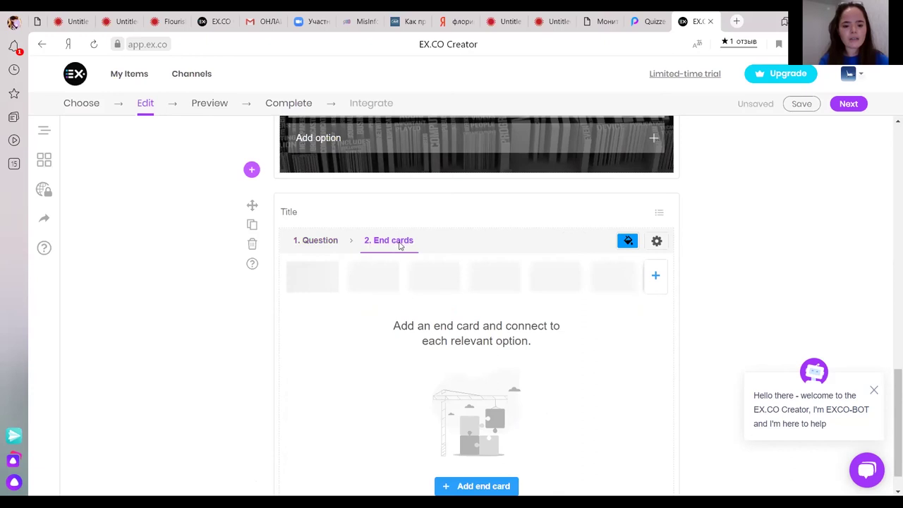
pyautogui.click(481, 493)
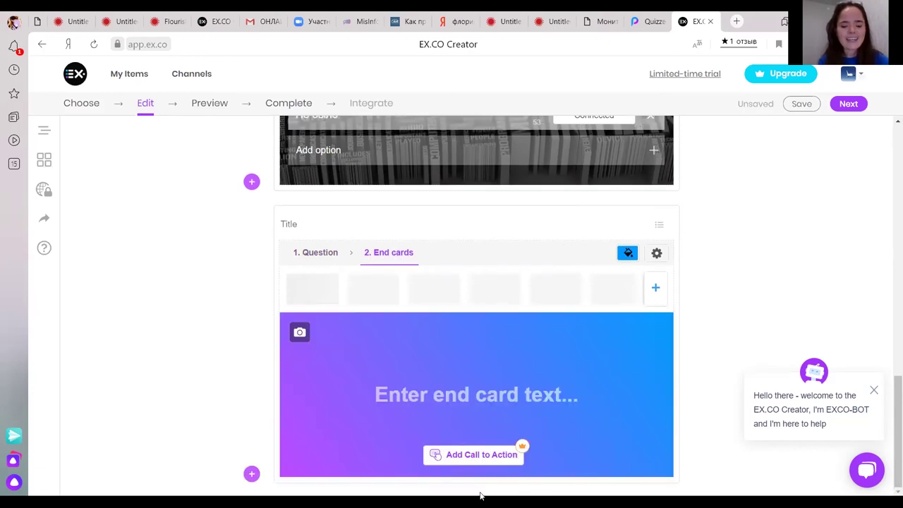
pyautogui.click(477, 394)
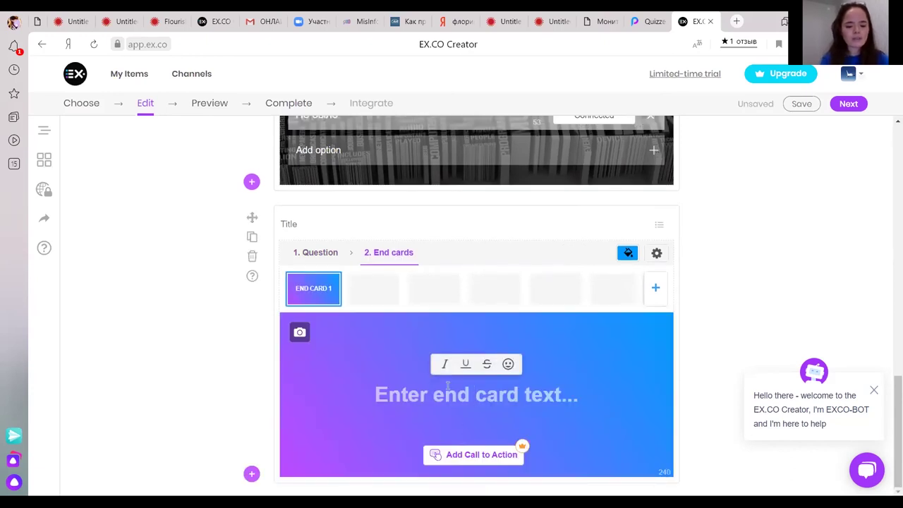
pyautogui.hotkey('ctrl', 'v')
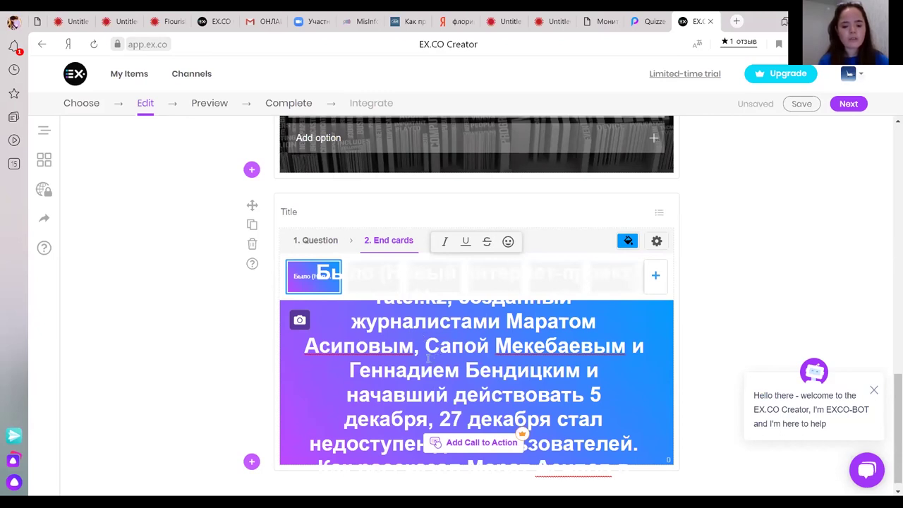
# Cut the end card's opening passage about the project's founders so the text starts «Было (5 декабря, 27 декабря стал недоступен»
pyautogui.moveTo(388, 274); pyautogui.dragTo(586, 403)
pyautogui.press('BackSpace')
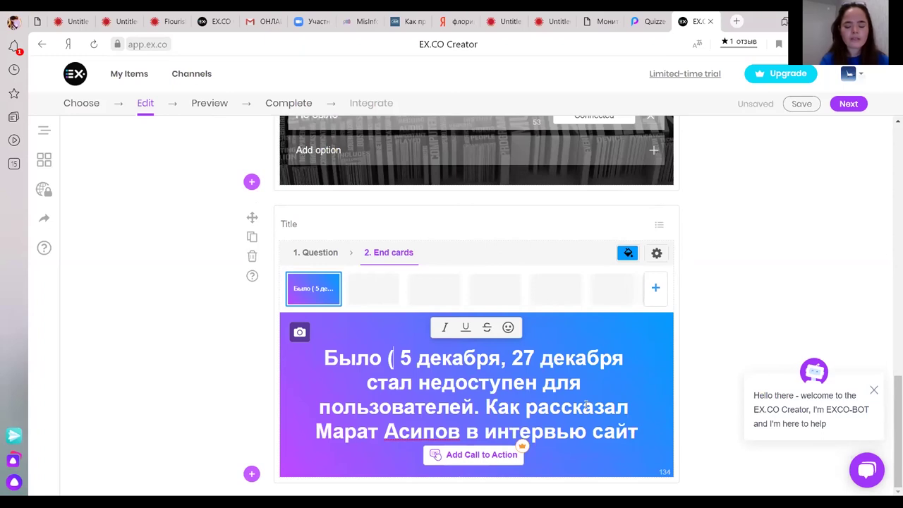
pyautogui.press('BackSpace')
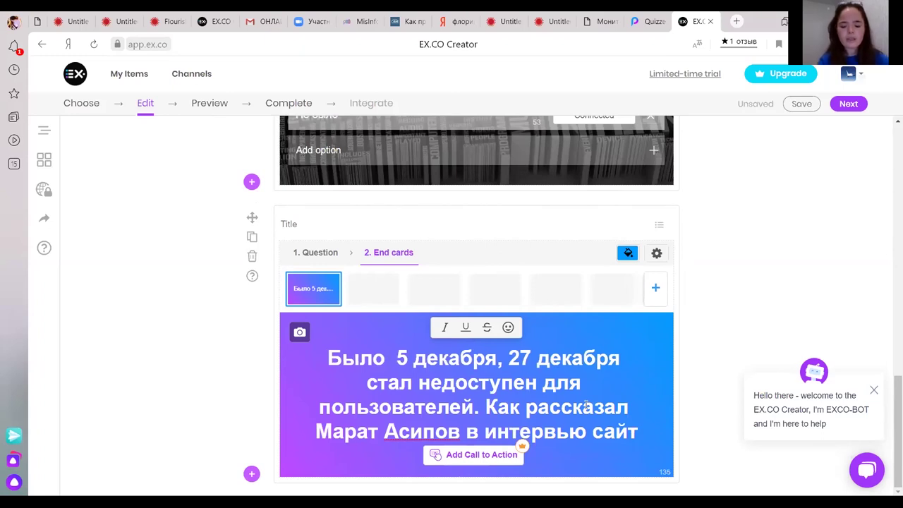
pyautogui.write('(')
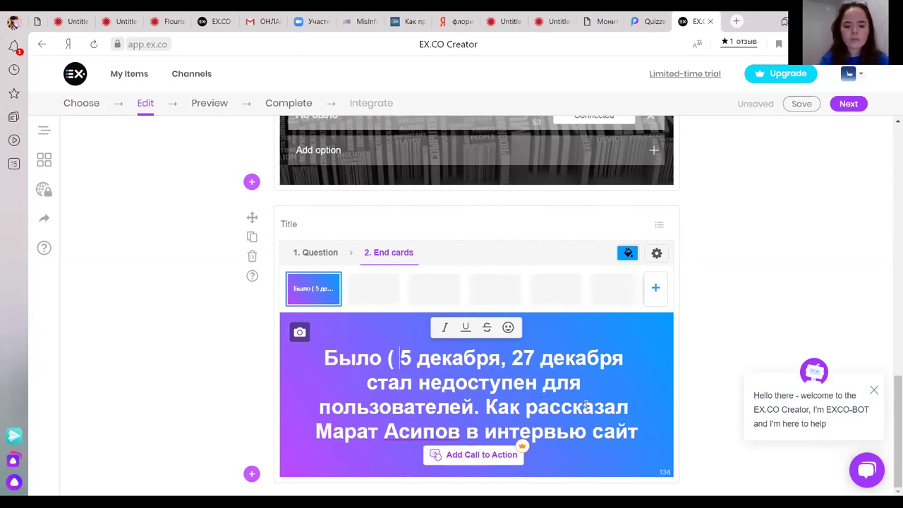
pyautogui.press('BackSpace')
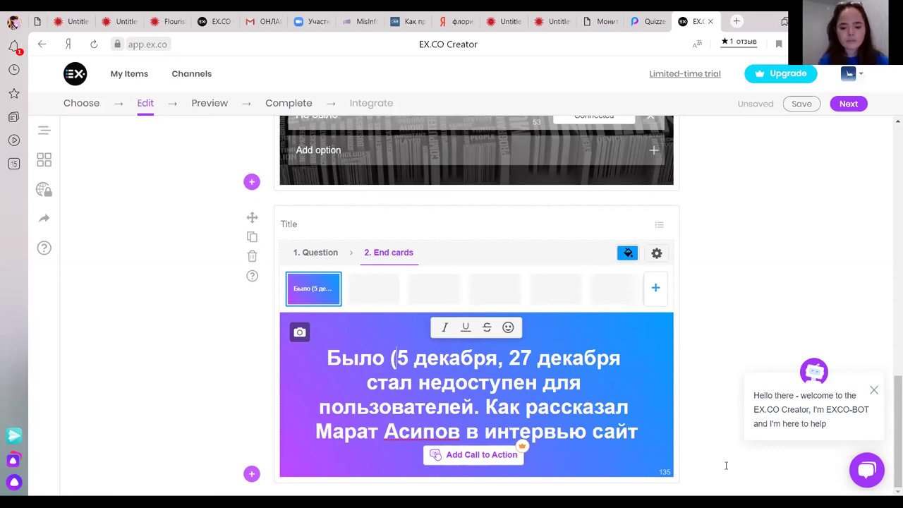
# Delete the end card's trailing interview sentence, end the text with «недоступен для пользователей)», and return to the poll's question
pyautogui.moveTo(484, 401); pyautogui.dragTo(653, 448)
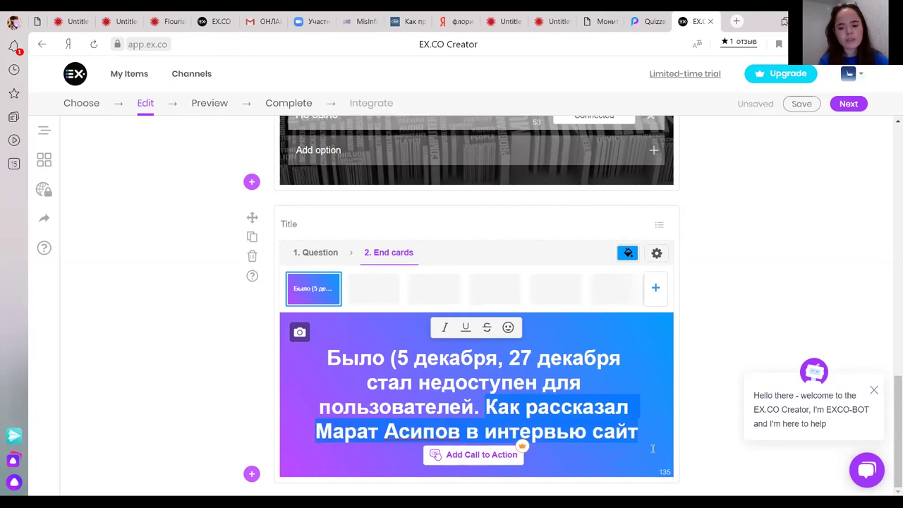
pyautogui.press('BackSpace')
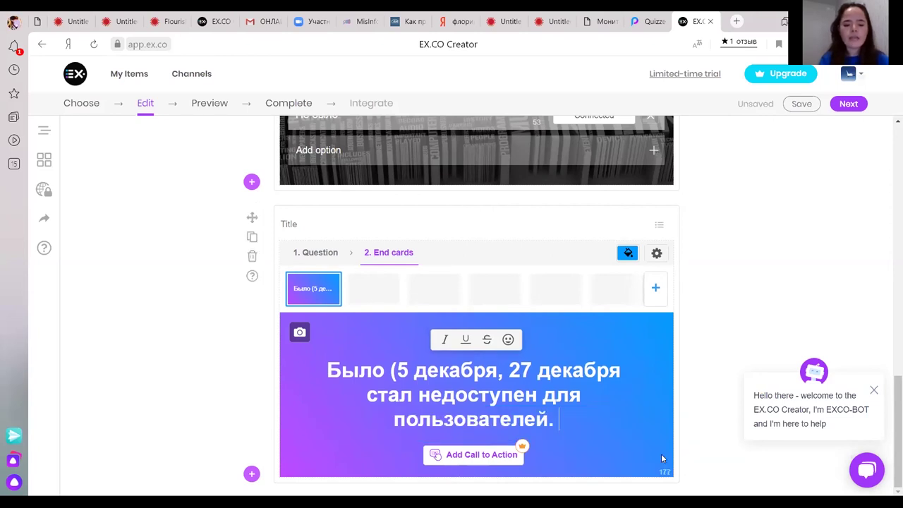
pyautogui.press('BackSpace')
pyautogui.press('BackSpace')
pyautogui.write(')')
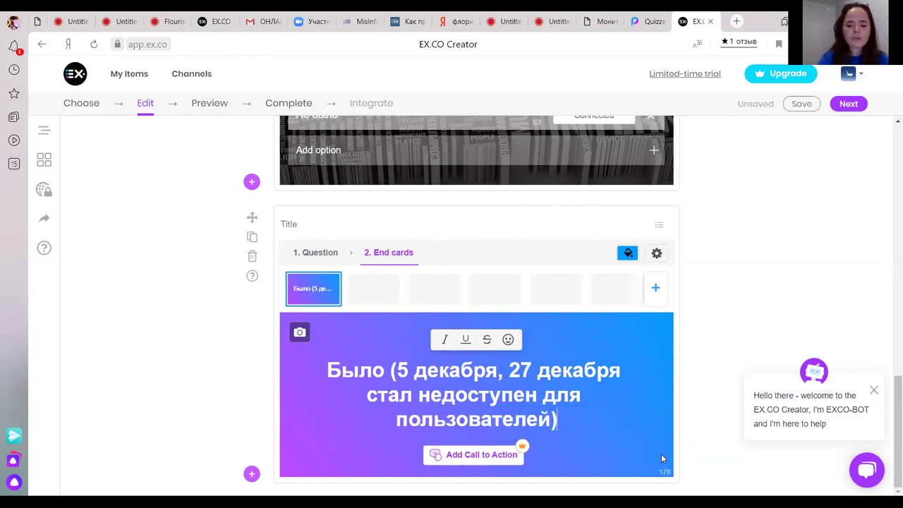
pyautogui.click(331, 256)
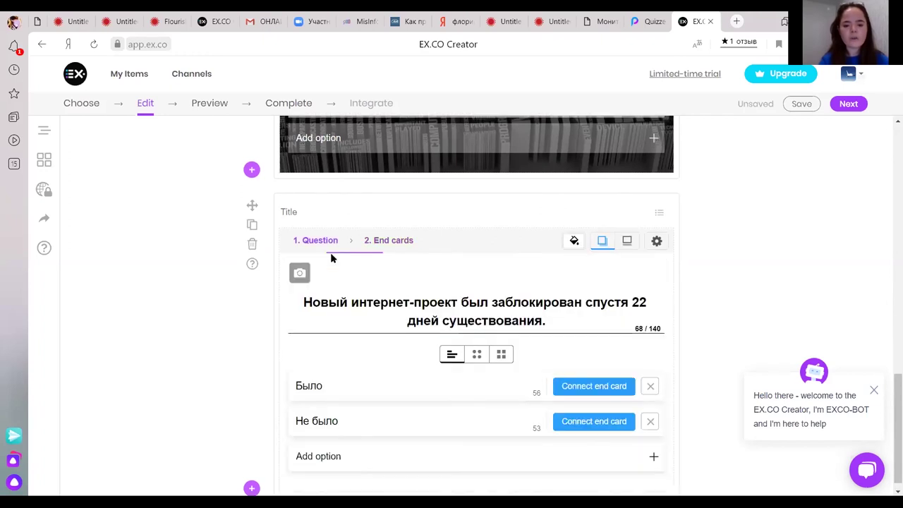
# Connect the end card beginning «Было (5 декабря» to the «Было» answer of the blocked internet project poll and close the chatbot window
pyautogui.click(628, 388)
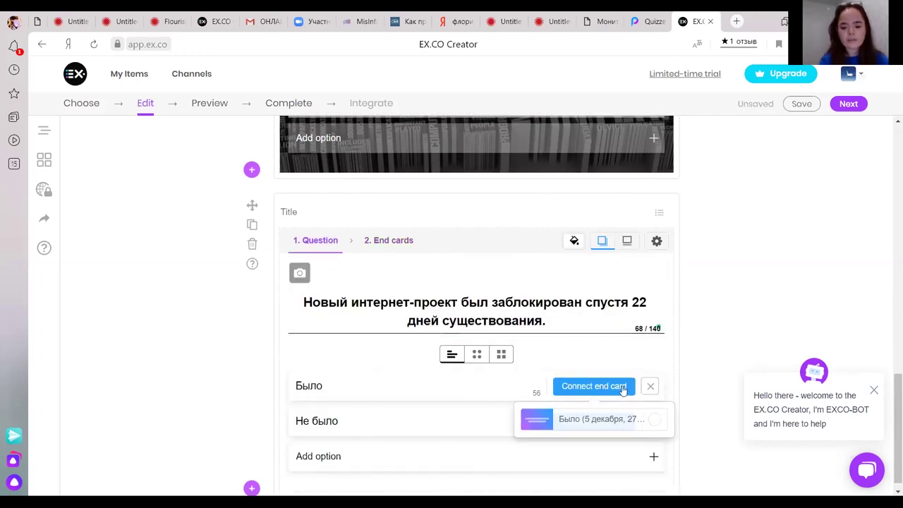
pyautogui.click(644, 420)
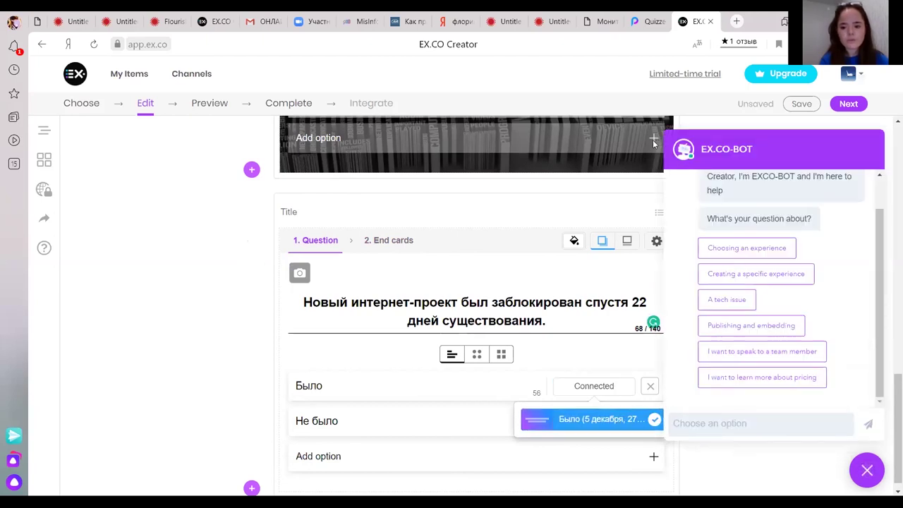
pyautogui.click(867, 471)
pyautogui.click(625, 421)
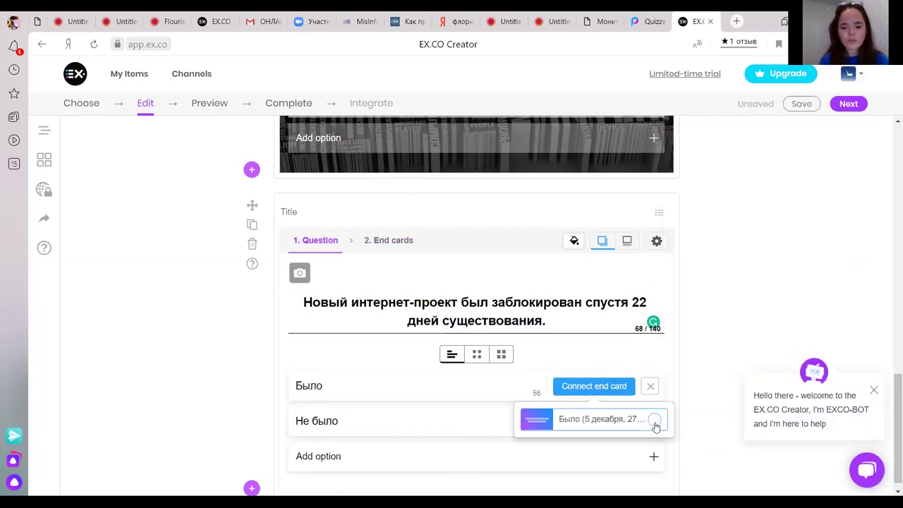
pyautogui.click(652, 421)
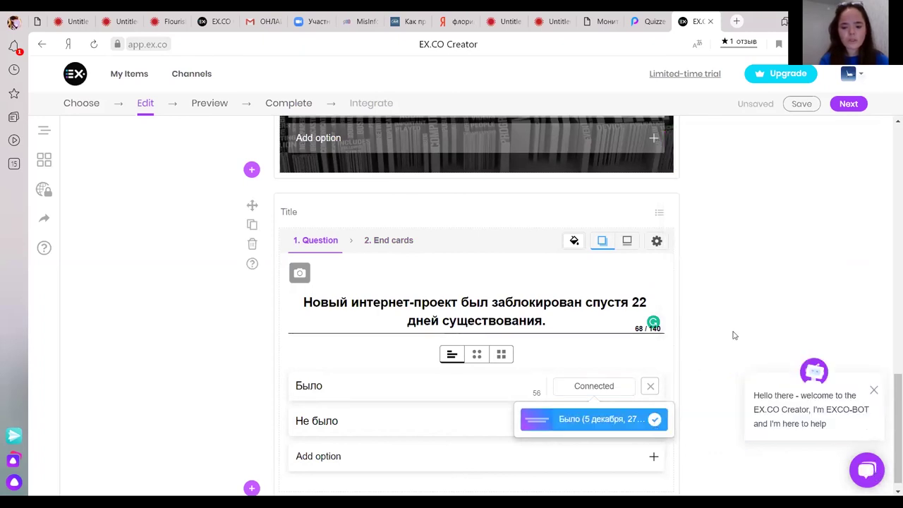
# Upload Ziare.jpg from the «для вебинара» folder as the background image of the blocked internet project question
pyautogui.click(300, 274)
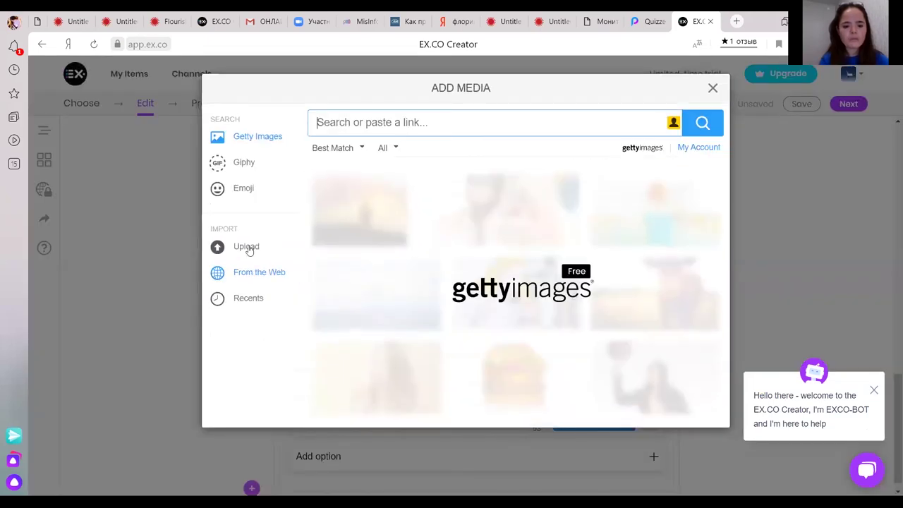
pyautogui.click(298, 253)
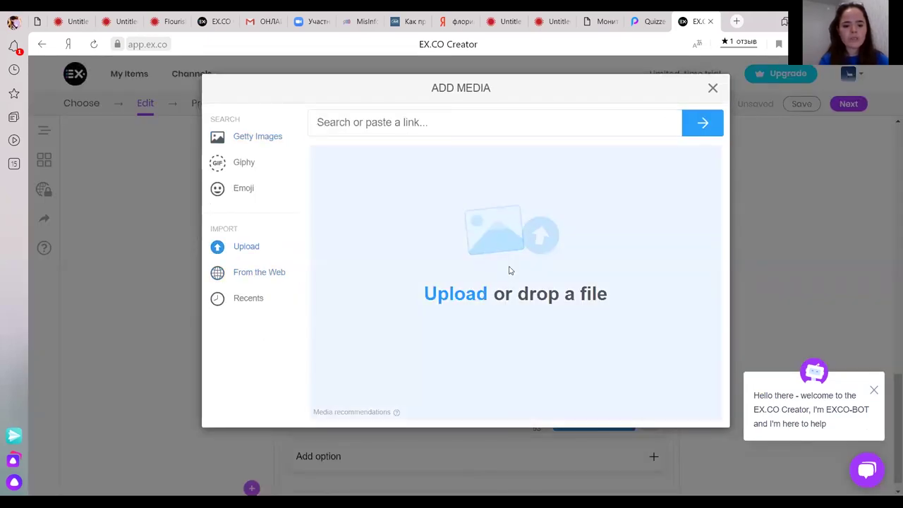
pyautogui.click(509, 270)
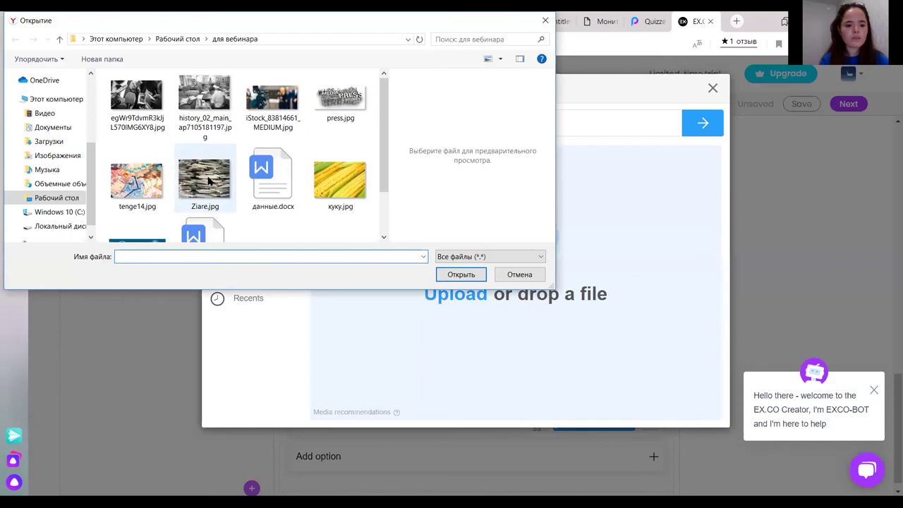
pyautogui.doubleClick(204, 180)
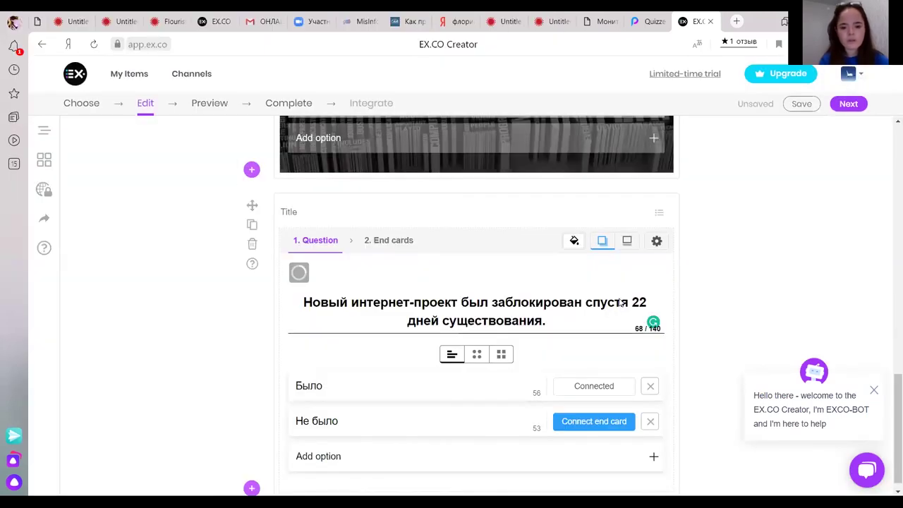
# Add a Video Creator section below the blocked internet project poll
pyautogui.scroll(-1, 891, 470)
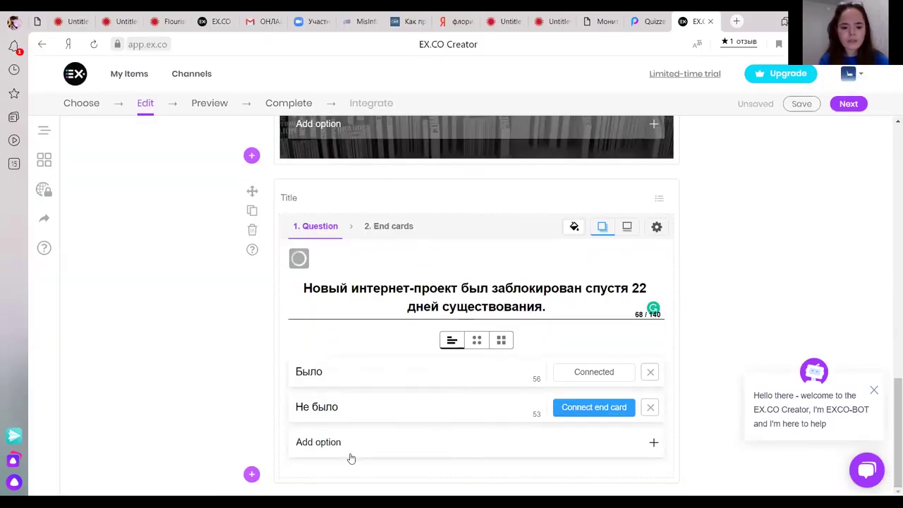
pyautogui.click(253, 474)
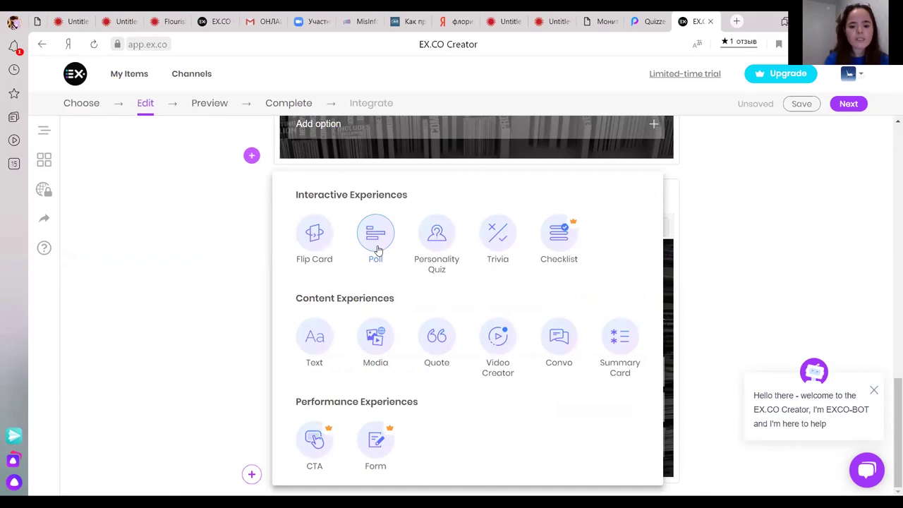
pyautogui.click(498, 337)
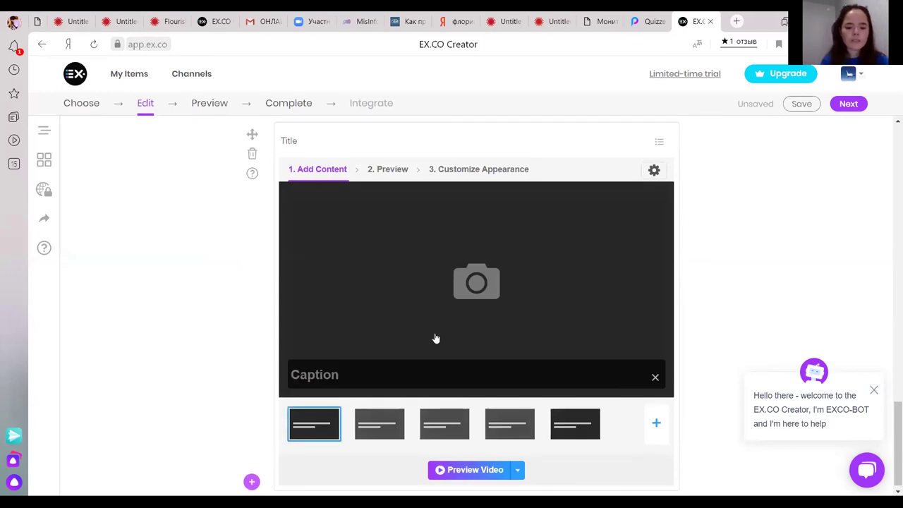
# Search Giphy for «ок» and insert the GIF subtitled «We should take our pants off.» into the first video slide
pyautogui.click(483, 305)
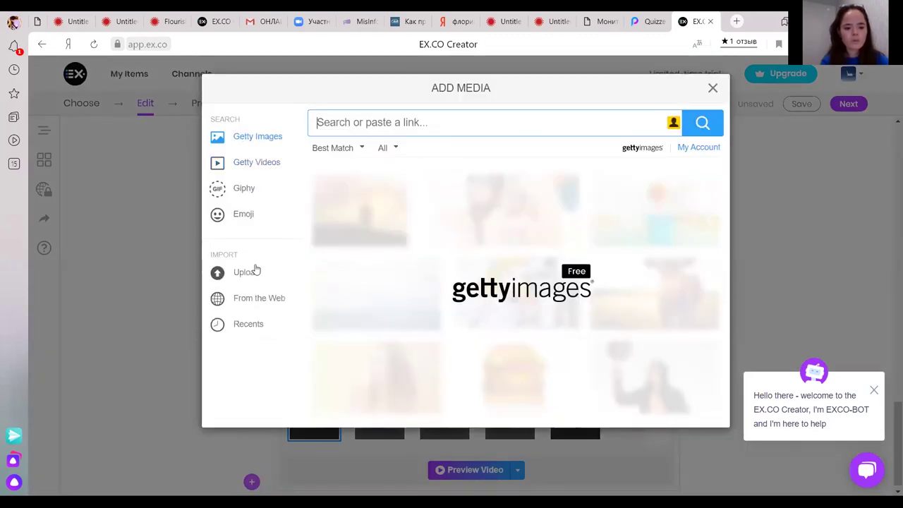
pyautogui.click(259, 195)
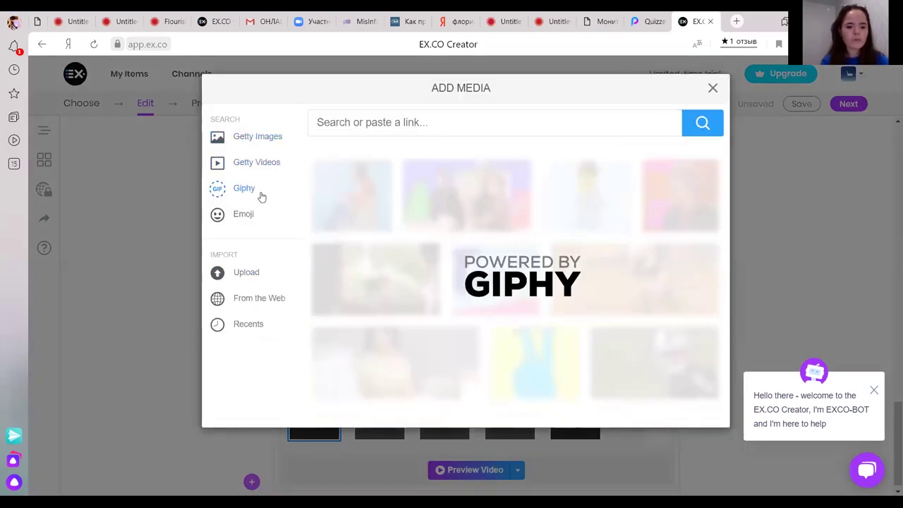
pyautogui.click(261, 162)
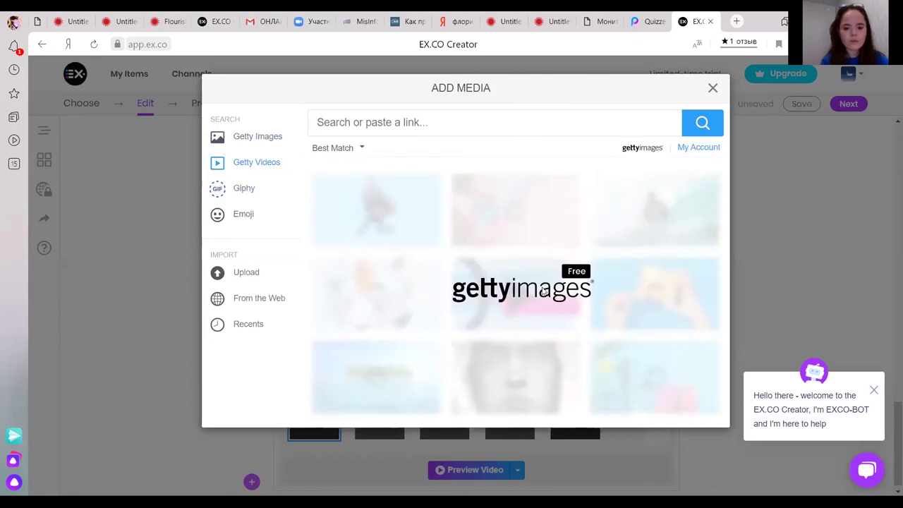
pyautogui.click(266, 194)
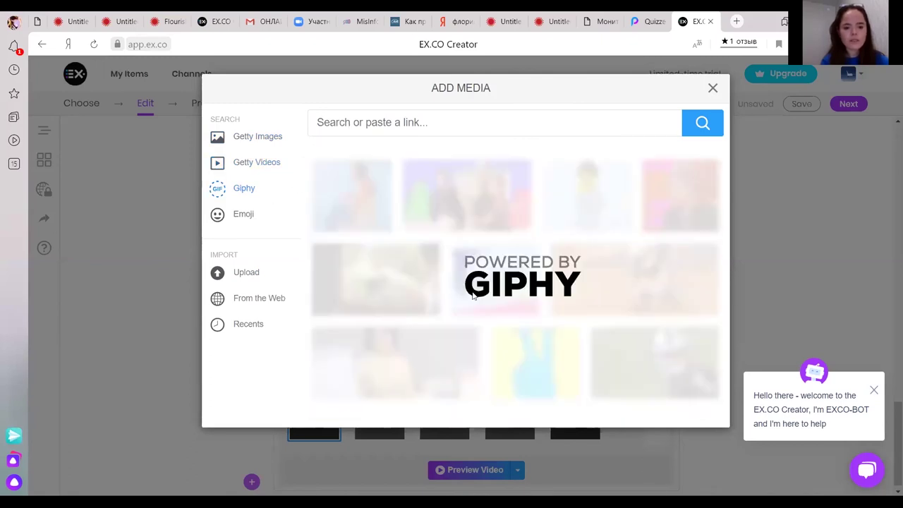
pyautogui.click(458, 114)
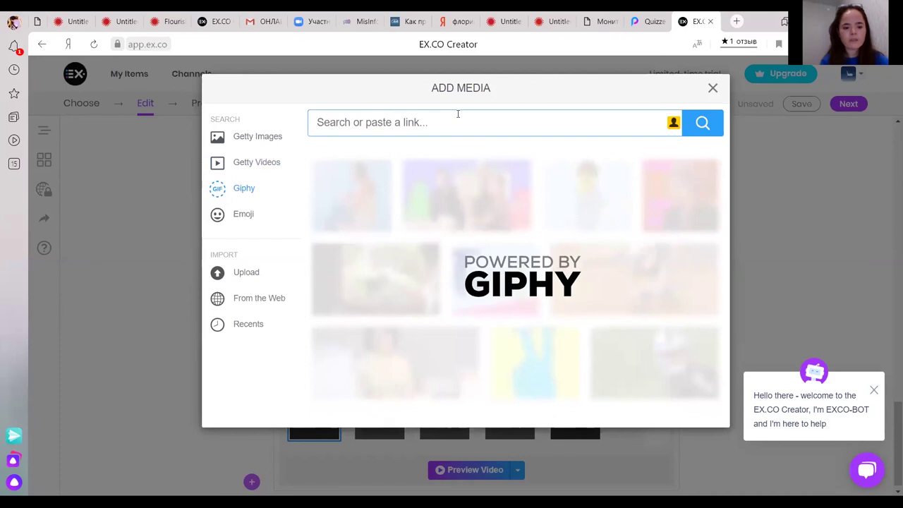
pyautogui.write('ок')
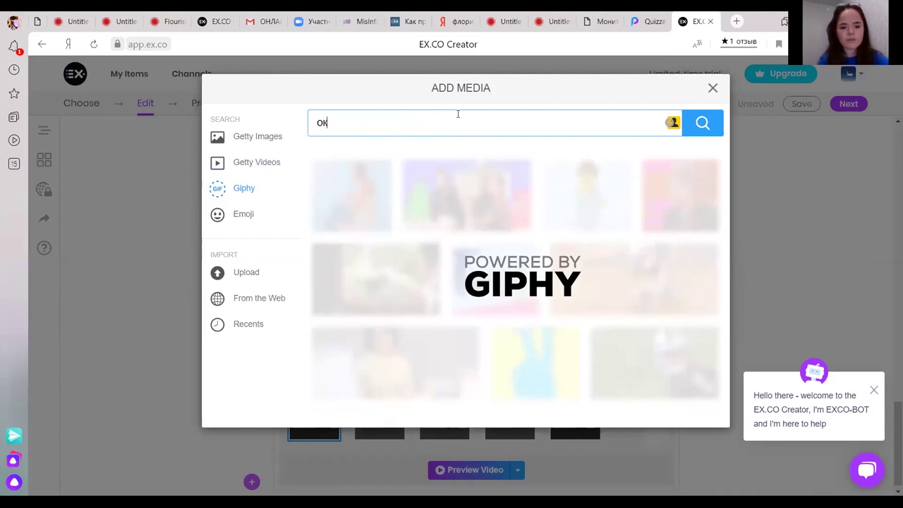
pyautogui.press('Return')
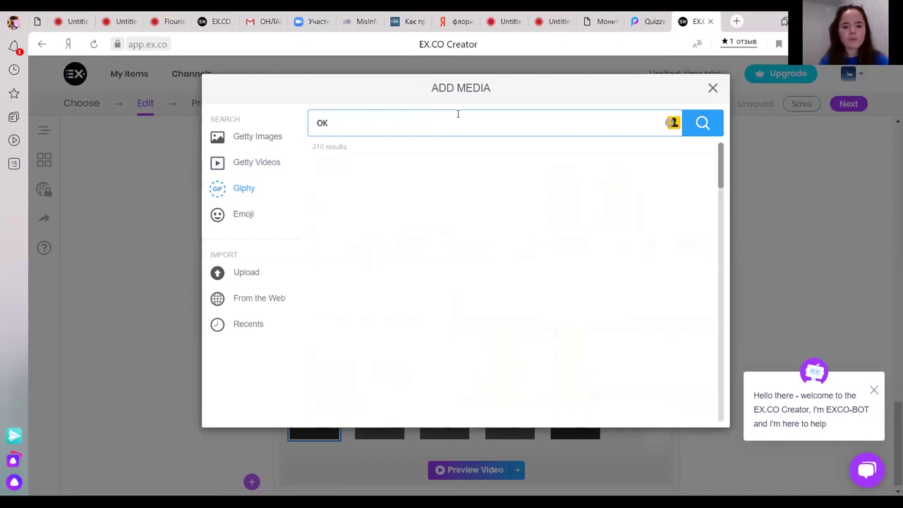
pyautogui.press('Escape')
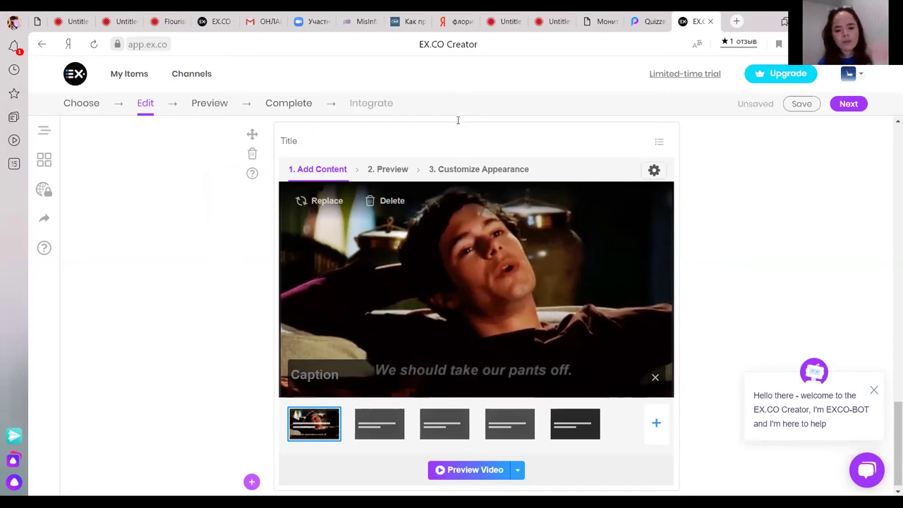
# Caption the first video slide «Журналисты», check the empty second slide and return to the first
pyautogui.click(416, 371)
pyautogui.write('Журналисты')
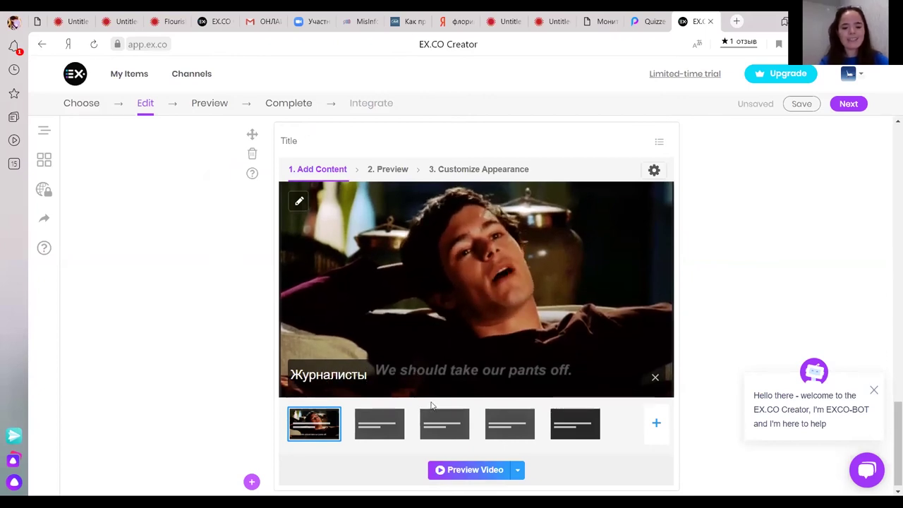
pyautogui.click(398, 414)
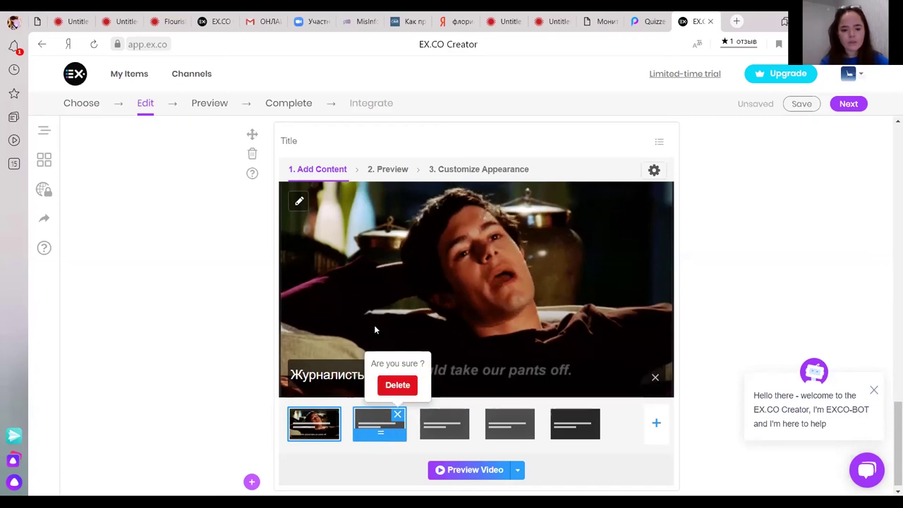
pyautogui.click(339, 177)
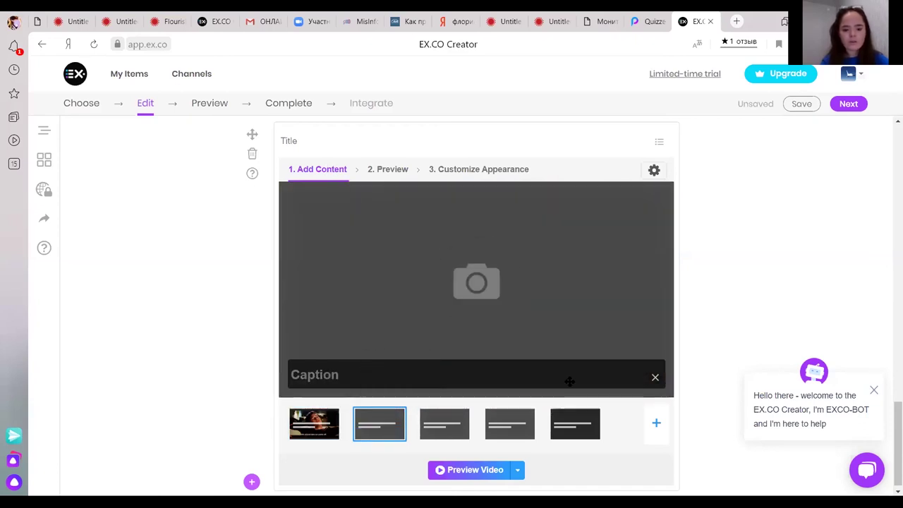
pyautogui.click(317, 433)
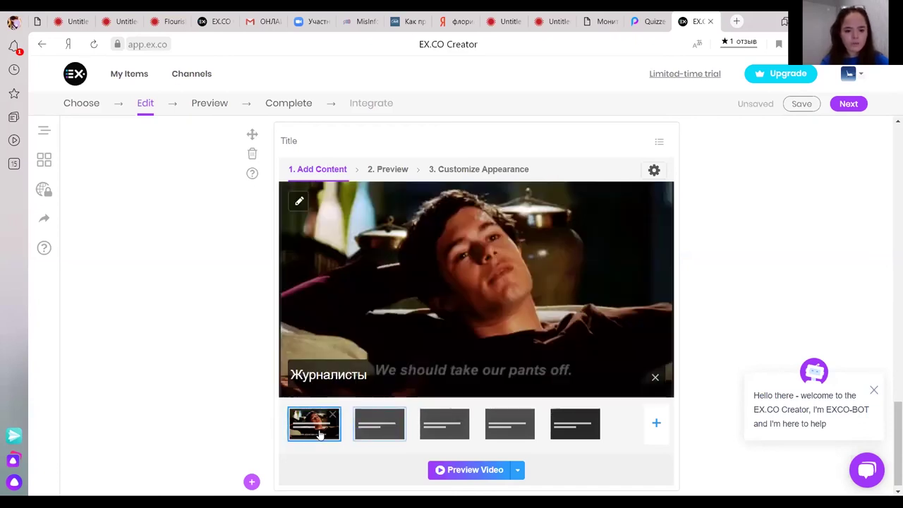
# Add a Quote section below the video with the text «Журналиста лишили аккредитации за заданные два вопроса вместо одного во время брифинга в Службе центральных коммуникаций», without a final period
pyautogui.click(251, 482)
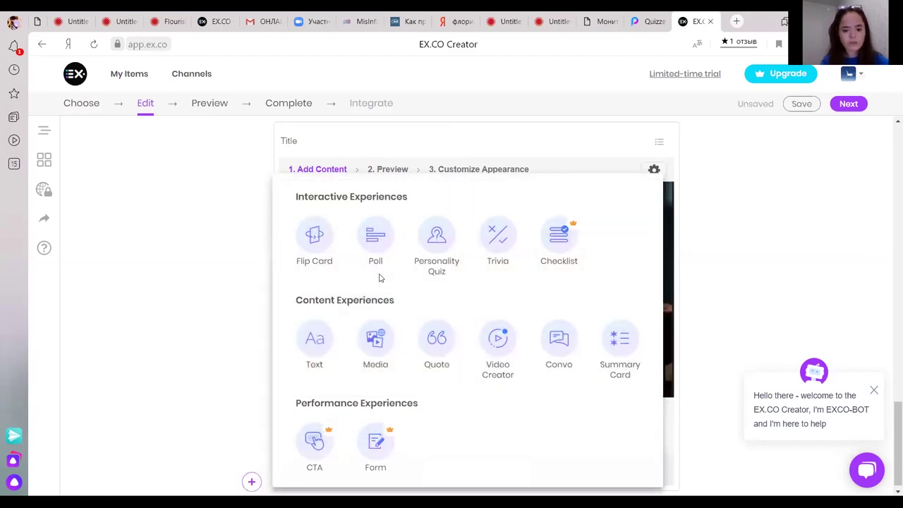
pyautogui.click(436, 351)
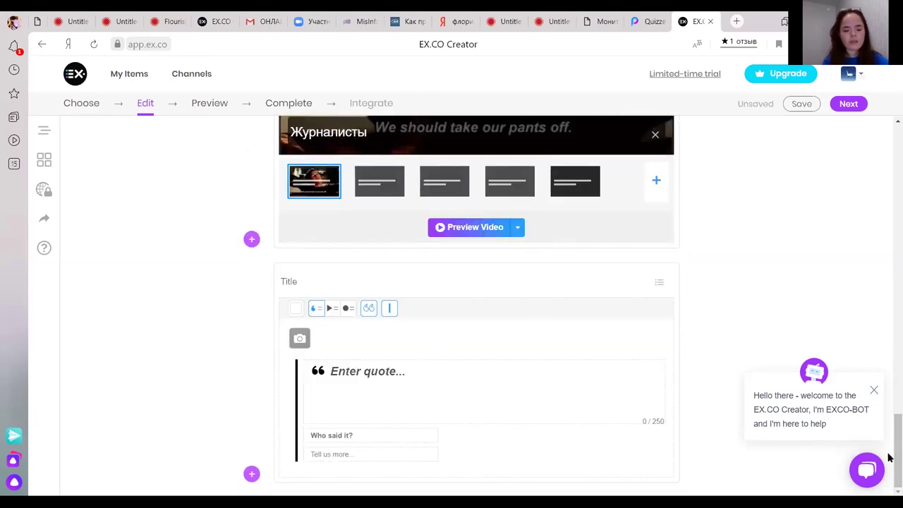
pyautogui.click(386, 377)
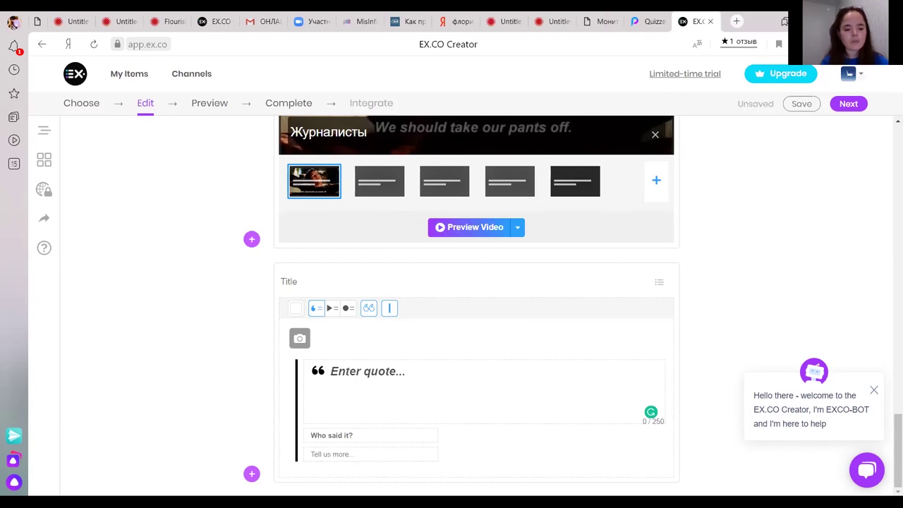
pyautogui.click(368, 379)
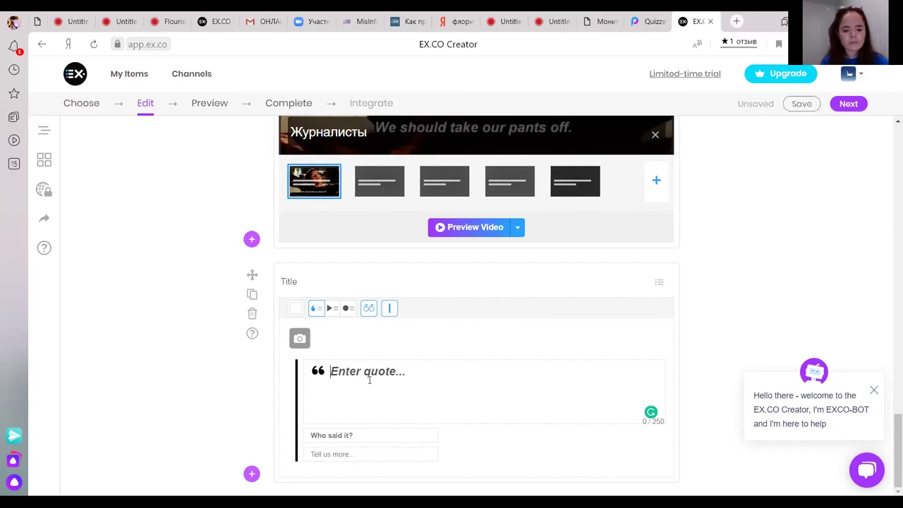
pyautogui.write('Журналиста лишили аккредитации за заданные два вопроса вместо одного во время брифинга в Службе центральных коммуникаций.')
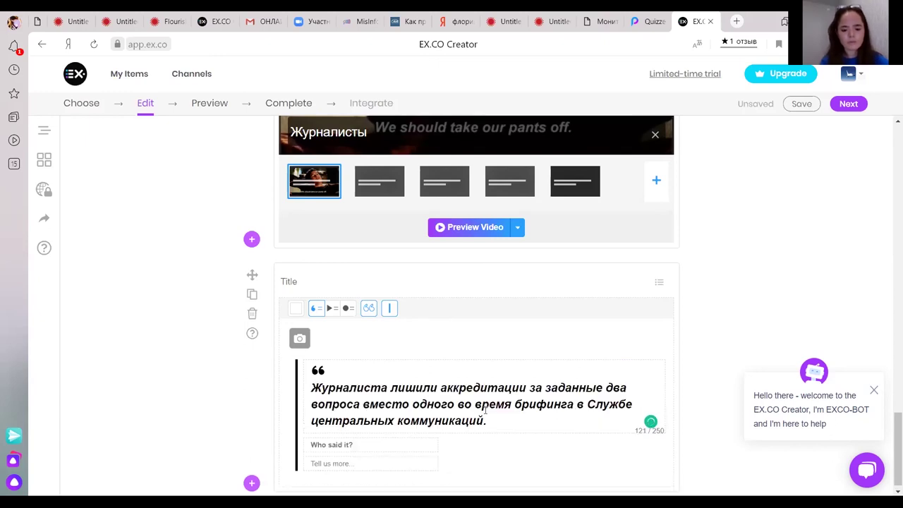
pyautogui.press('BackSpace')
pyautogui.write('"')
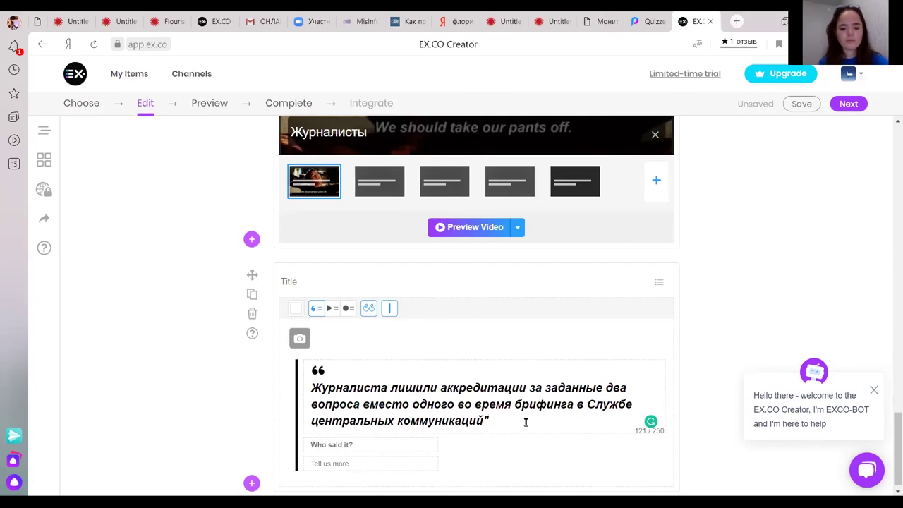
pyautogui.press('BackSpace')
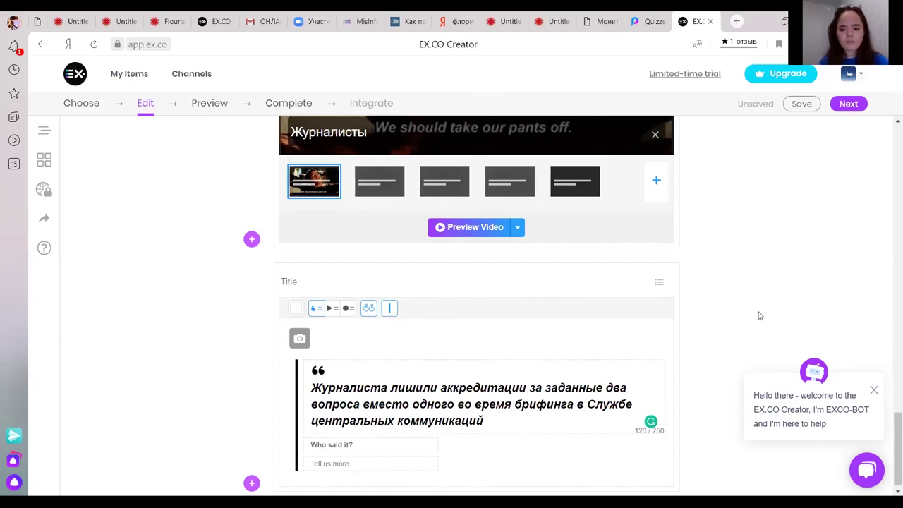
# Try the Animated Quote style on the quote, switch back to the original style and dismiss the chatbot greeting
pyautogui.click(330, 309)
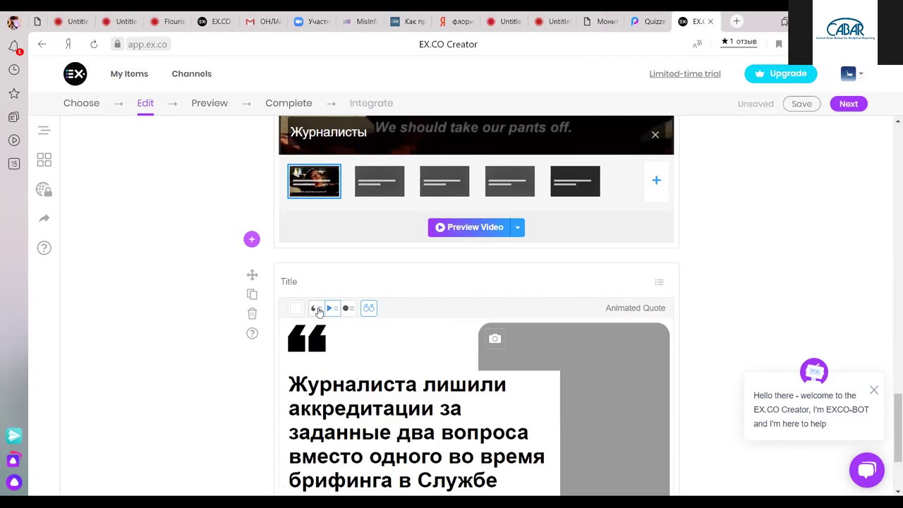
pyautogui.click(317, 310)
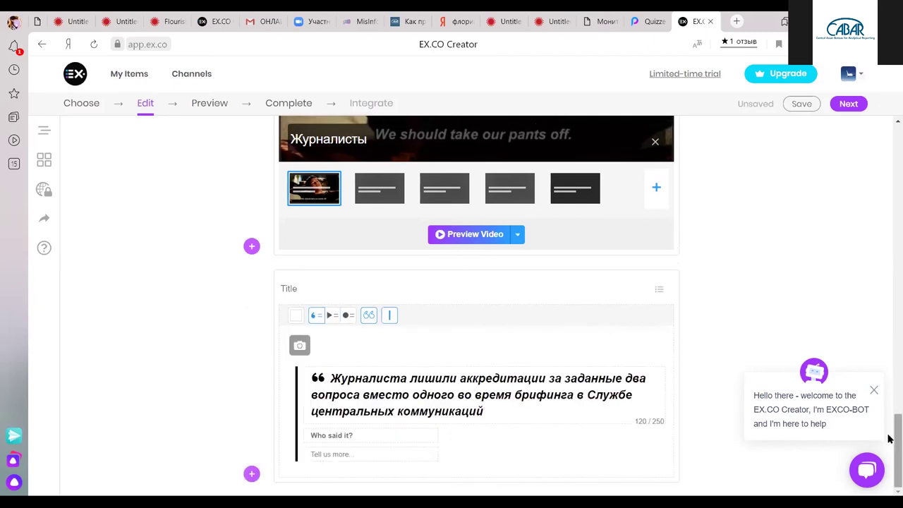
pyautogui.click(875, 392)
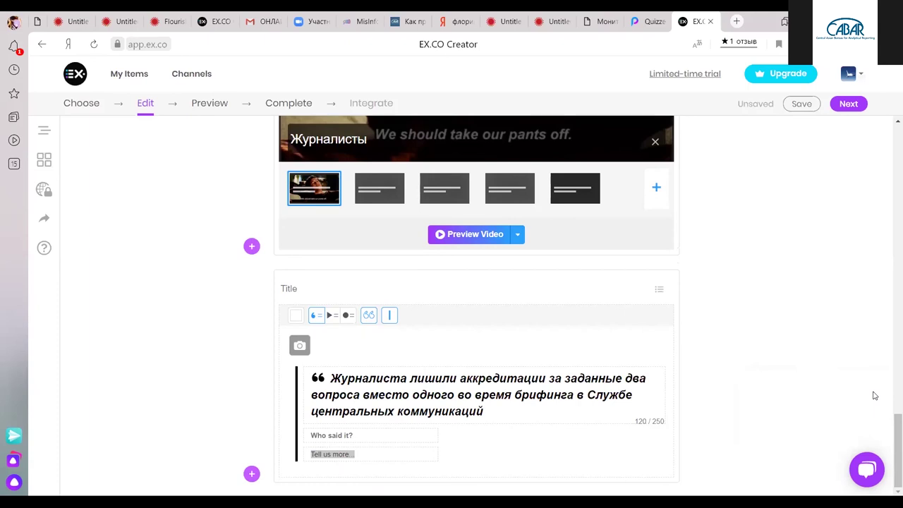
pyautogui.click(890, 429)
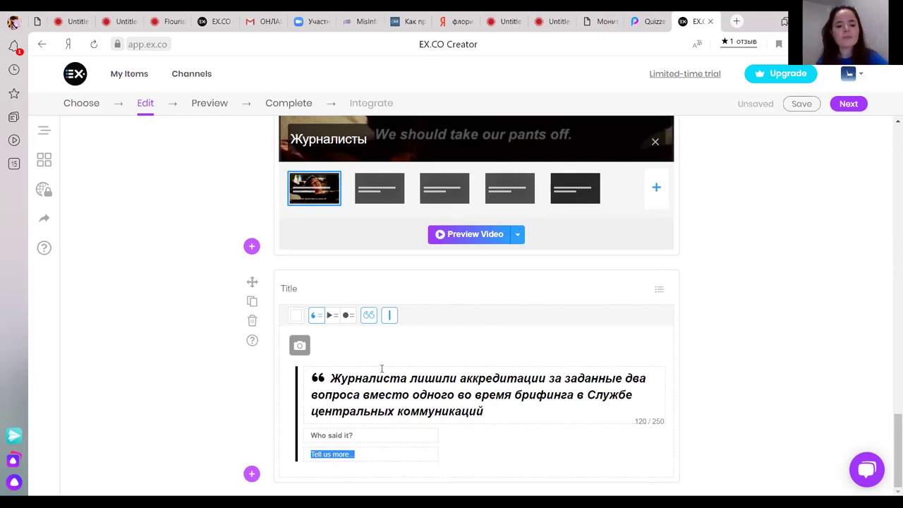
# Close the list of section types without adding one and enter the speaker's first name under the quote
pyautogui.click(252, 473)
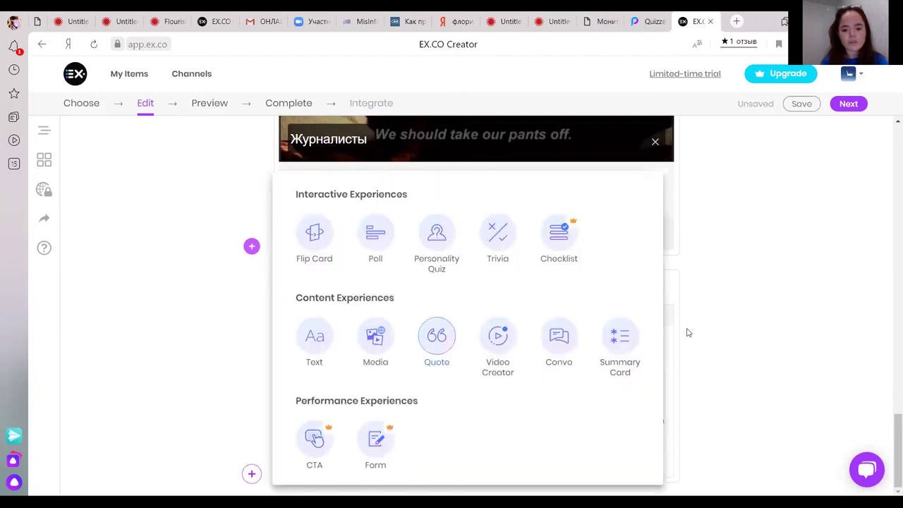
pyautogui.click(738, 357)
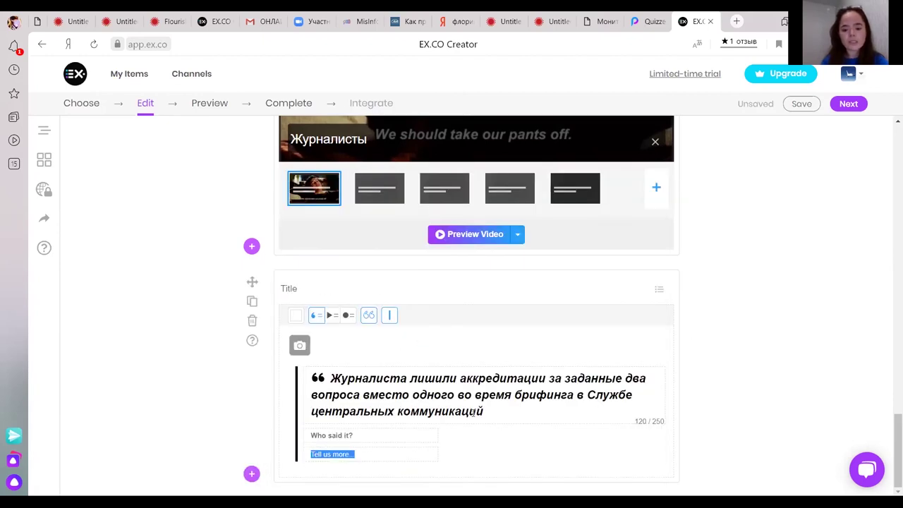
pyautogui.click(491, 413)
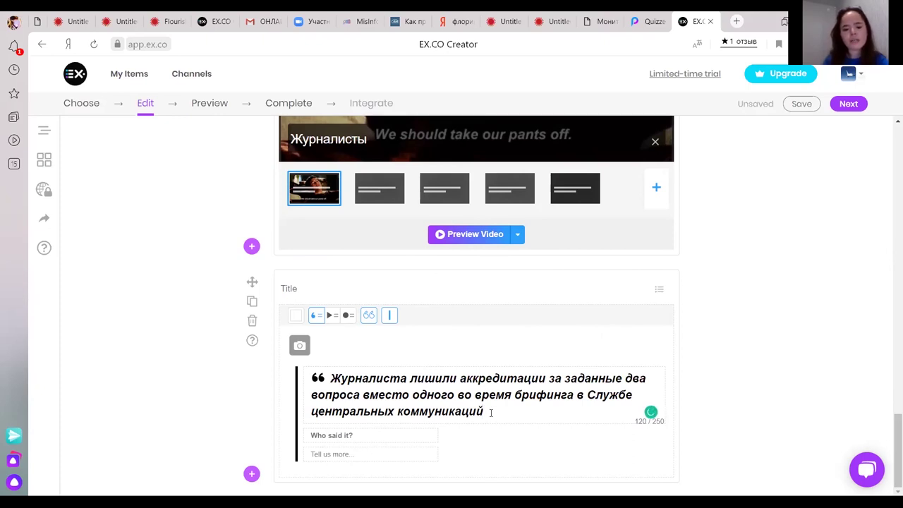
pyautogui.click(367, 441)
pyautogui.write('Зульфия')
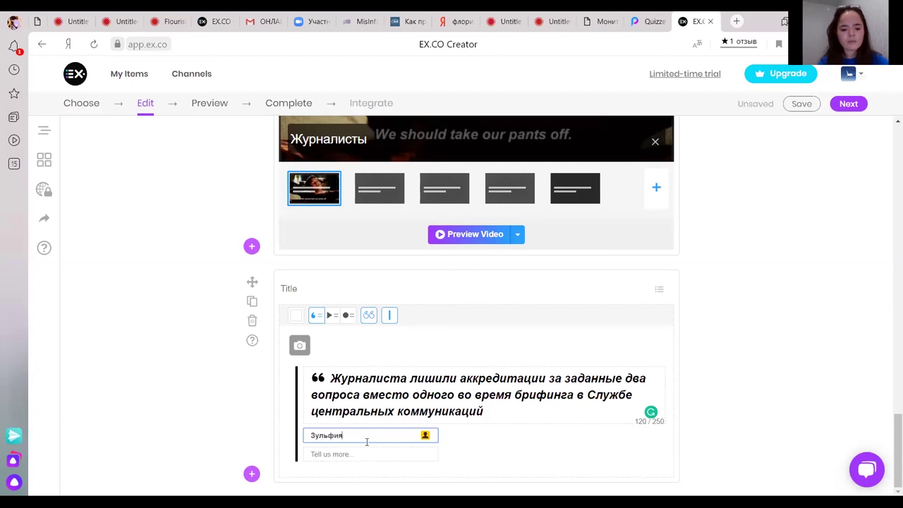
pyautogui.click(757, 363)
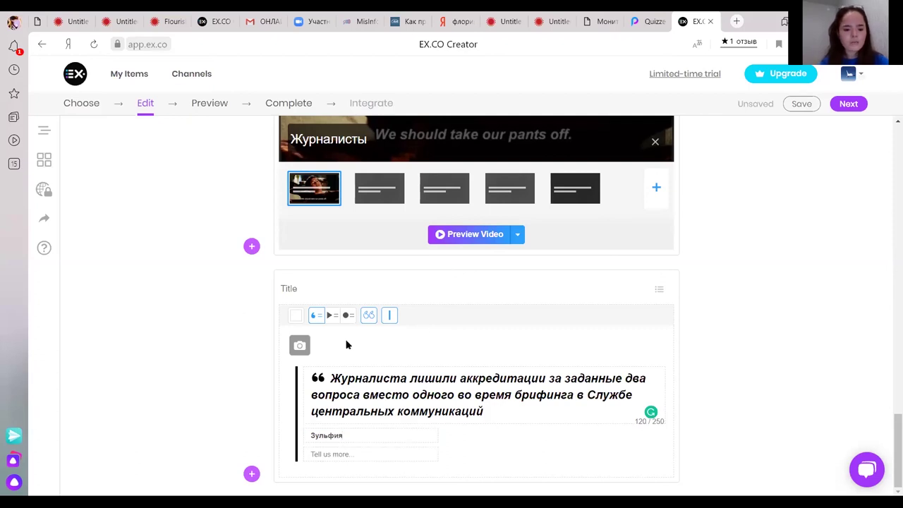
# Upload the black-and-white photo egWr9TdvmR3kIjL570IMG6XY8.jpg from the «для вебинара» folder as the quote's background image
pyautogui.click(300, 345)
pyautogui.moveTo(244, 184); pyautogui.dragTo(268, 246)
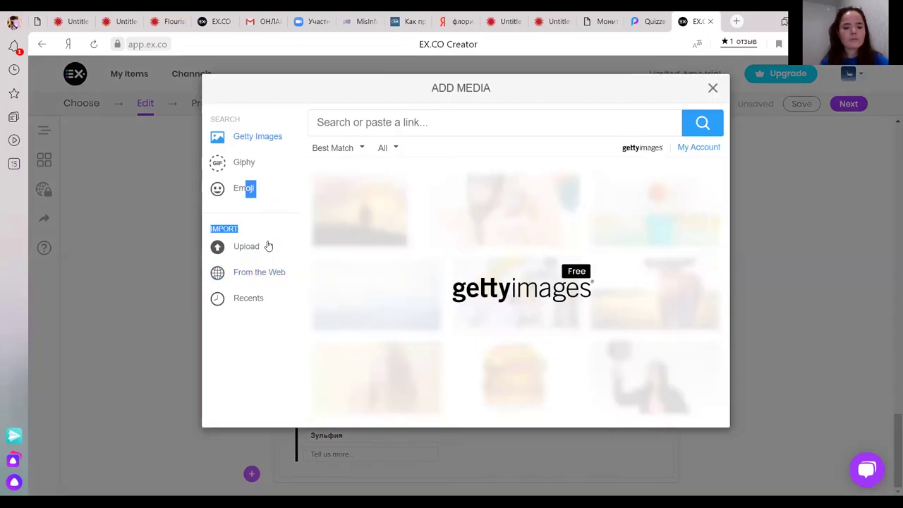
pyautogui.click(264, 245)
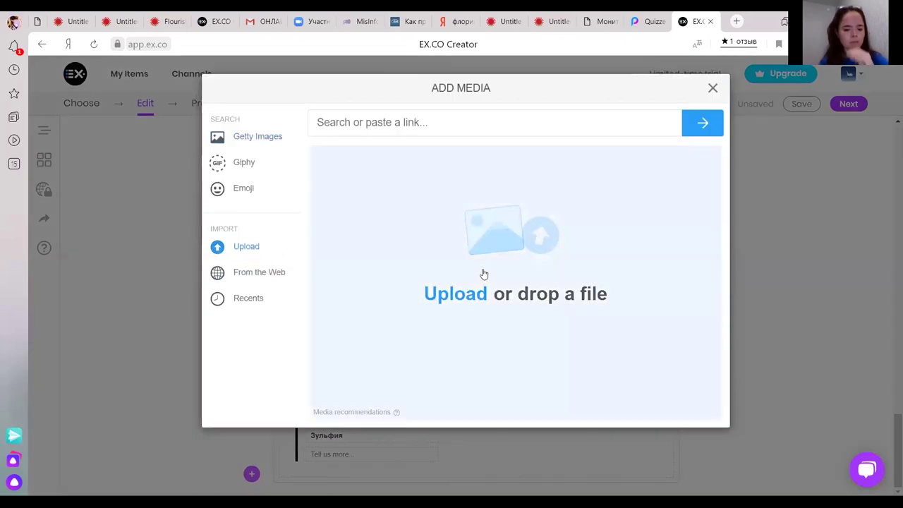
pyautogui.click(484, 273)
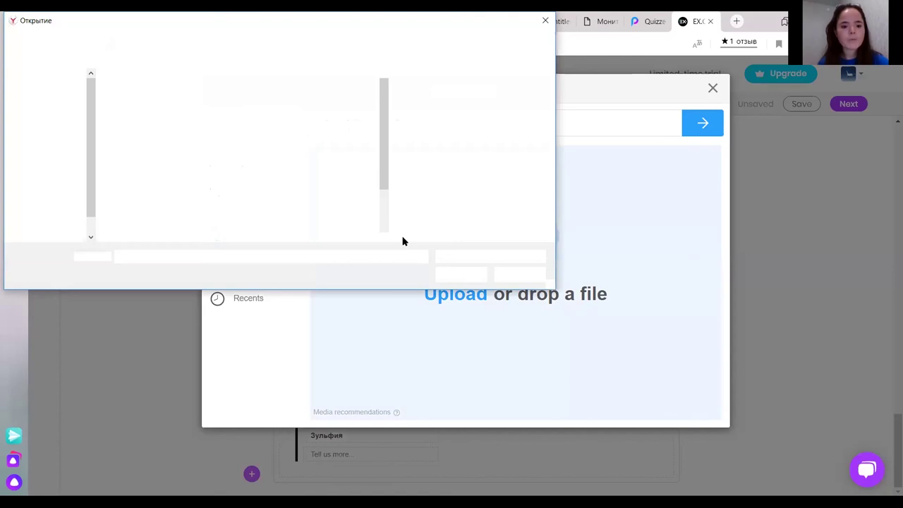
pyautogui.scroll(-1, 367, 205)
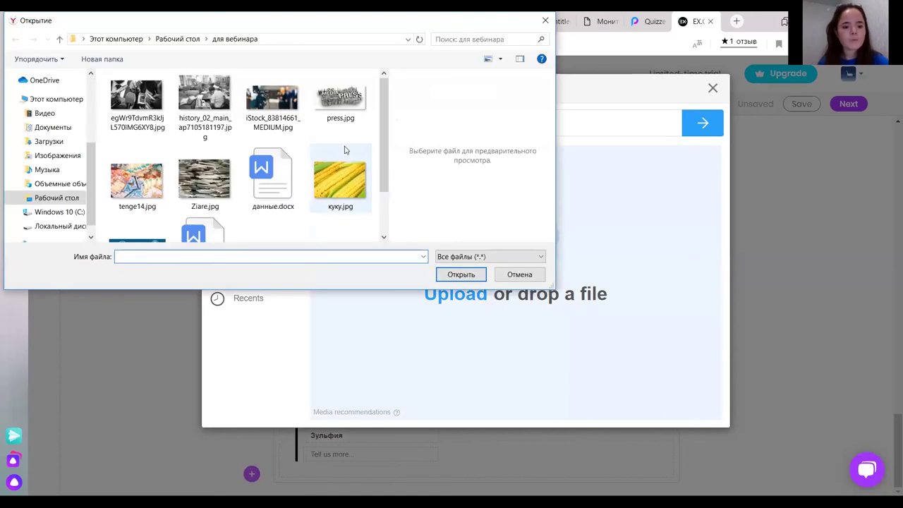
pyautogui.doubleClick(136, 103)
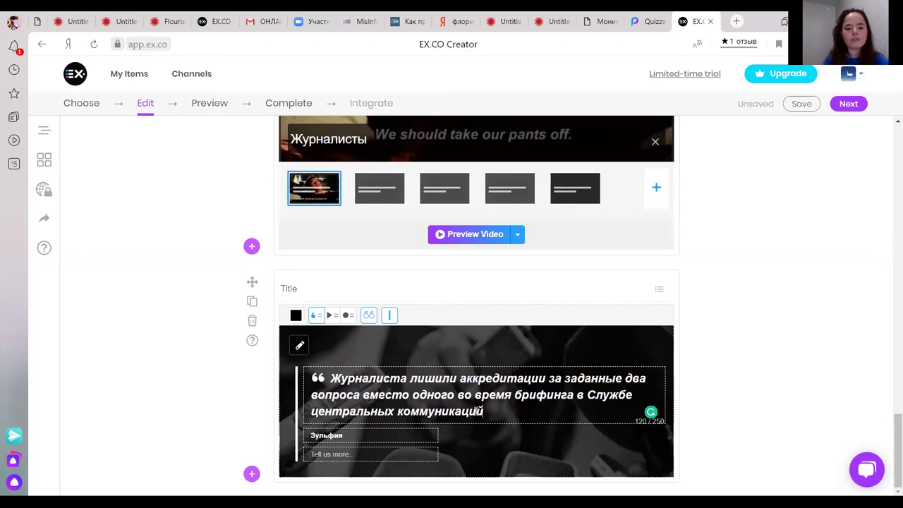
# Switch the quote to the Animated Quote style and upload куку.jpg as the speaker's round portrait
pyautogui.click(332, 315)
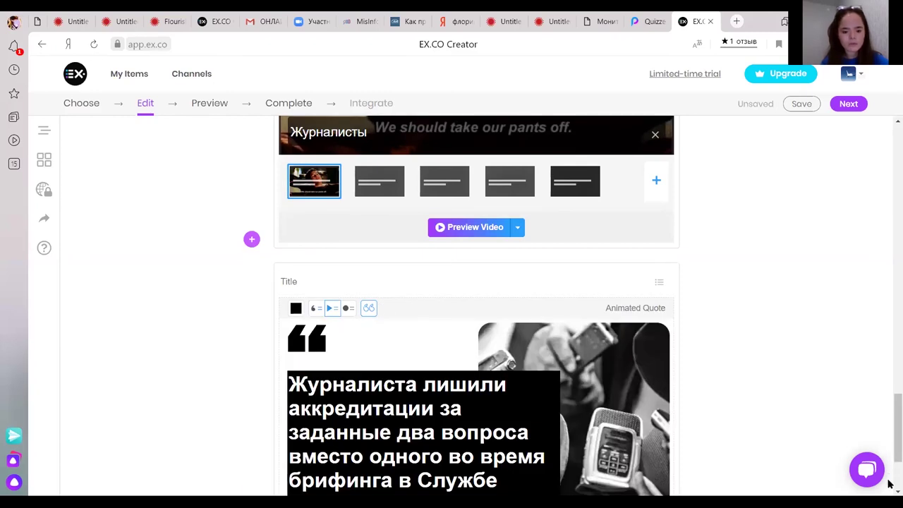
pyautogui.scroll(-2, 303, 457)
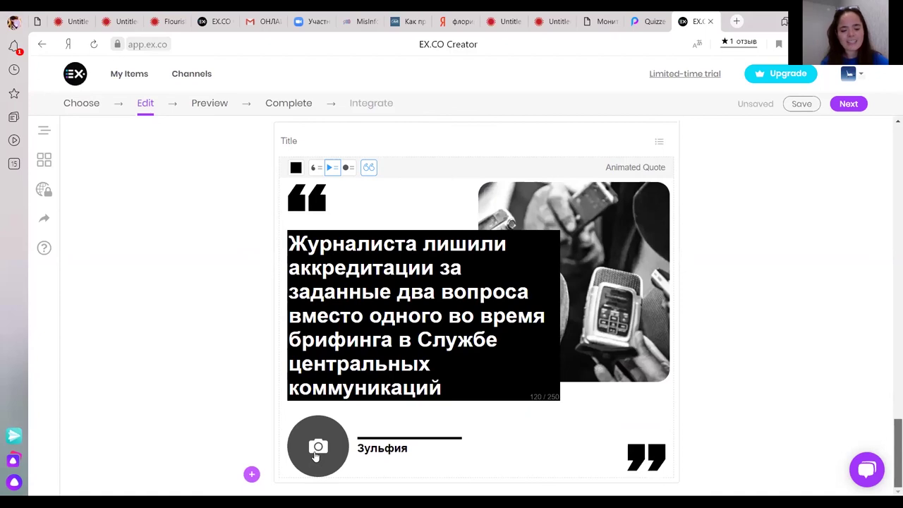
pyautogui.click(316, 454)
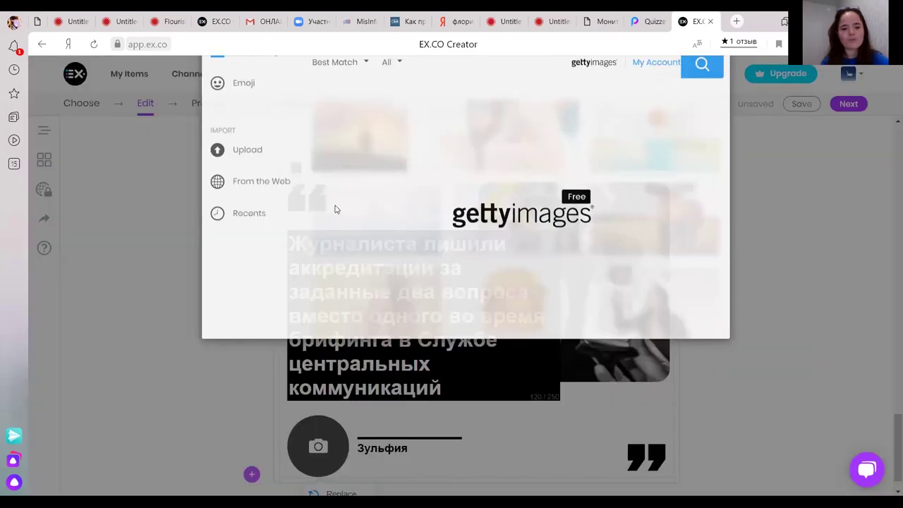
pyautogui.click(247, 221)
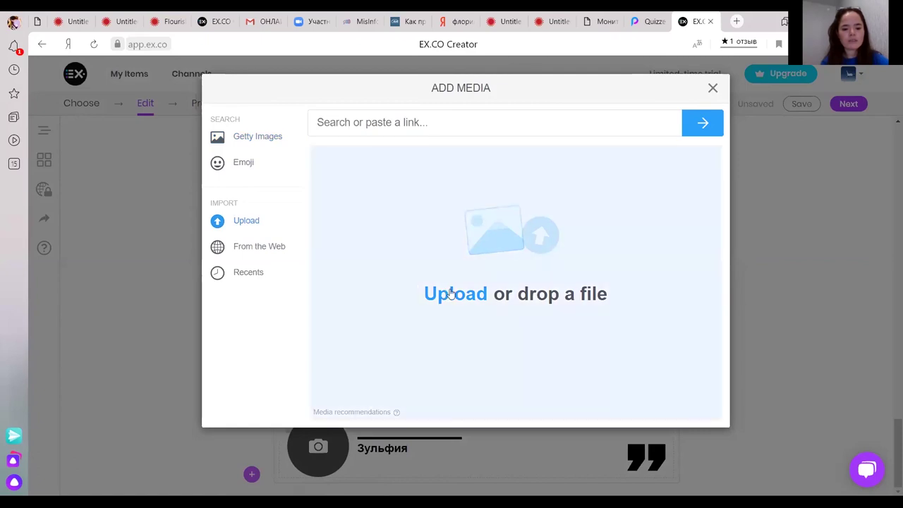
pyautogui.click(451, 294)
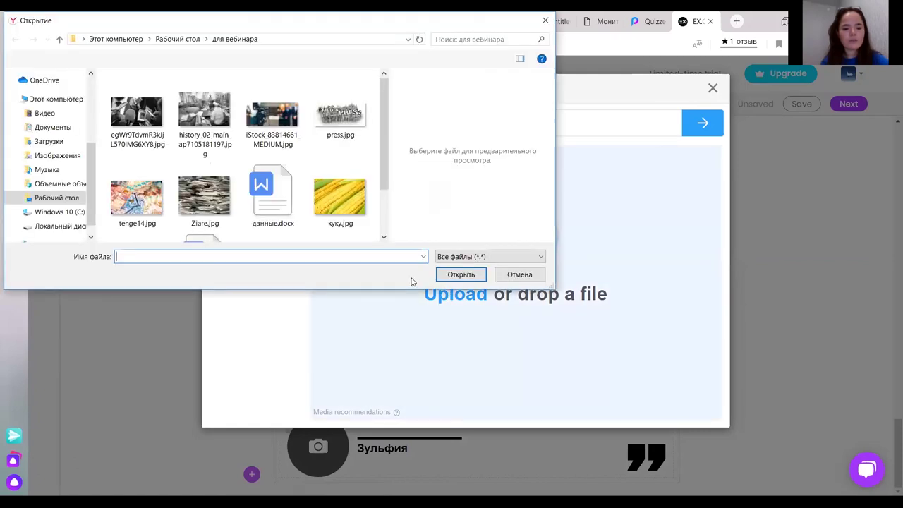
pyautogui.scroll(-1, 351, 150)
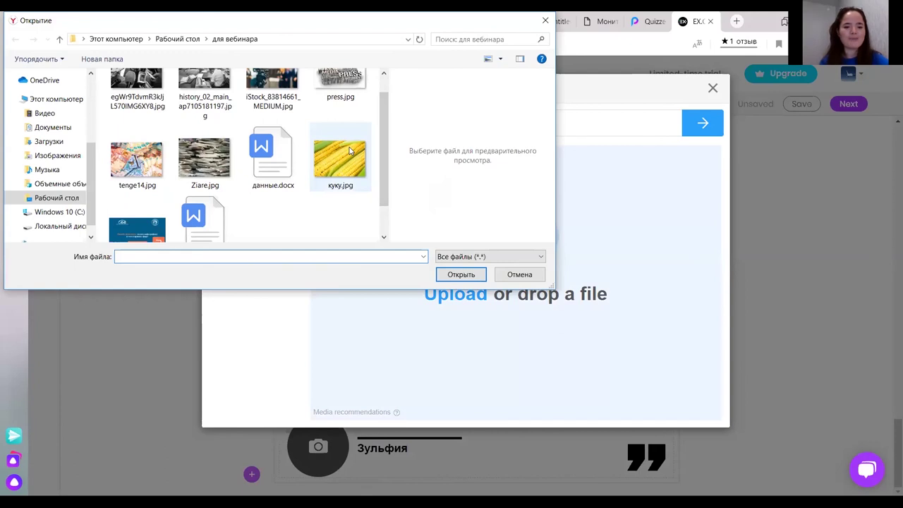
pyautogui.doubleClick(351, 150)
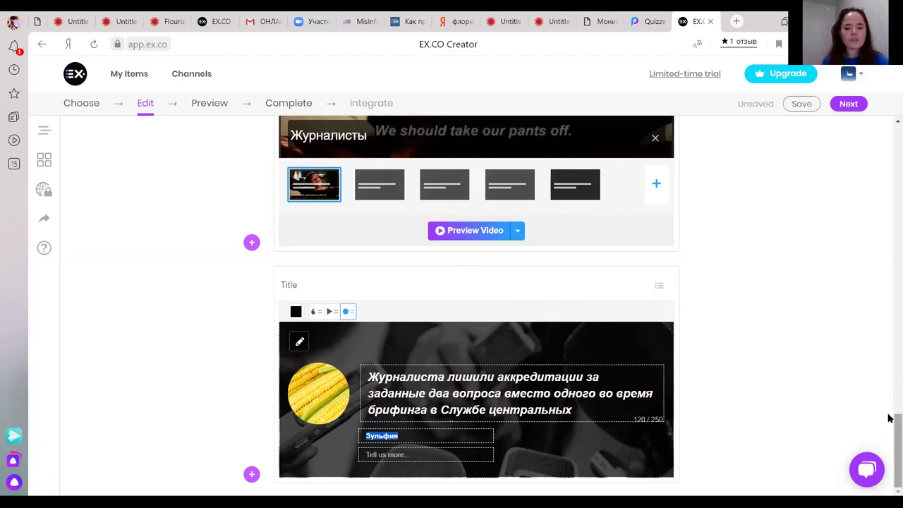
pyautogui.scroll(5, 889, 381)
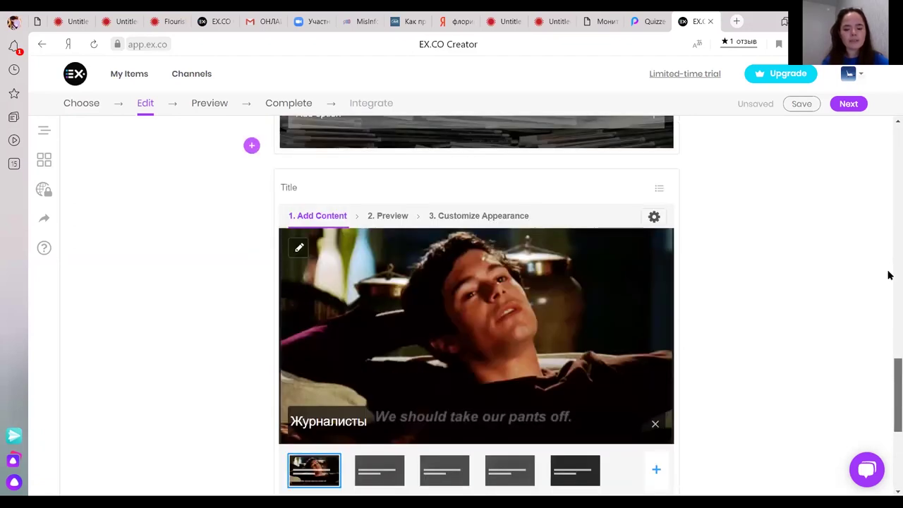
pyautogui.scroll(9, 889, 272)
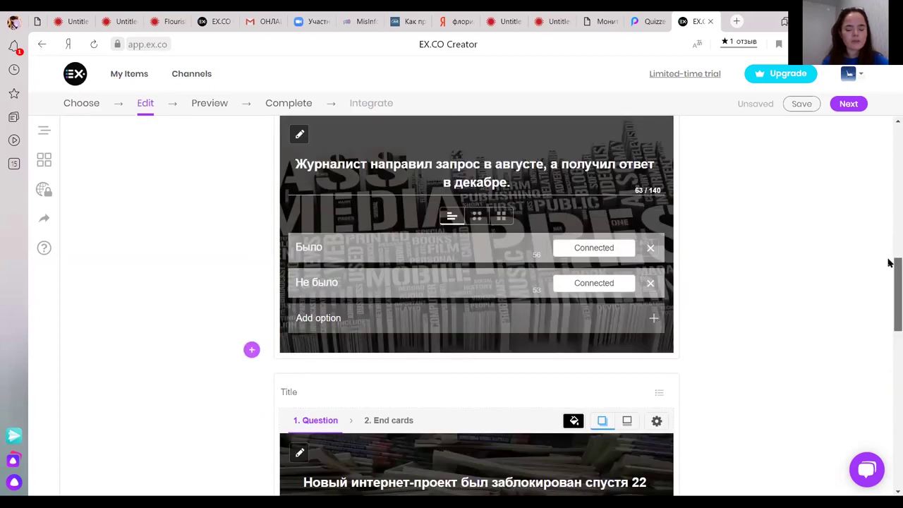
pyautogui.scroll(3, 889, 282)
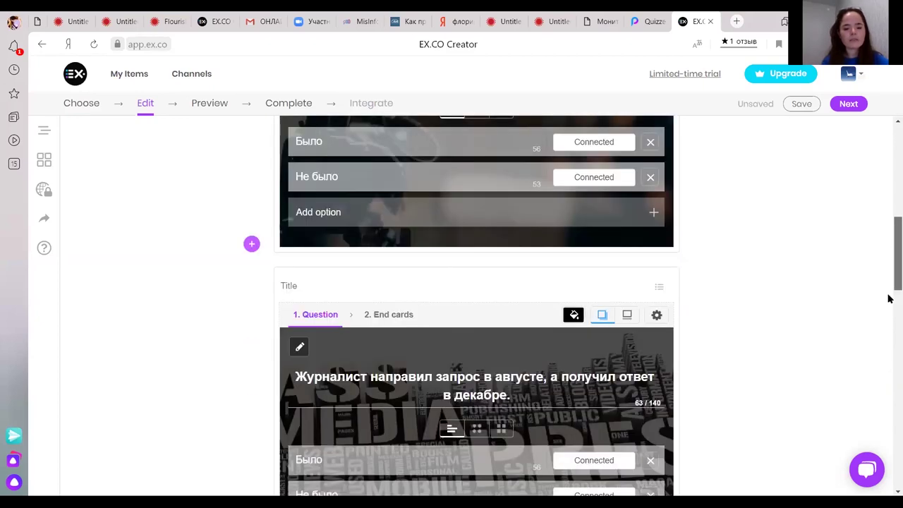
pyautogui.scroll(-6, 890, 303)
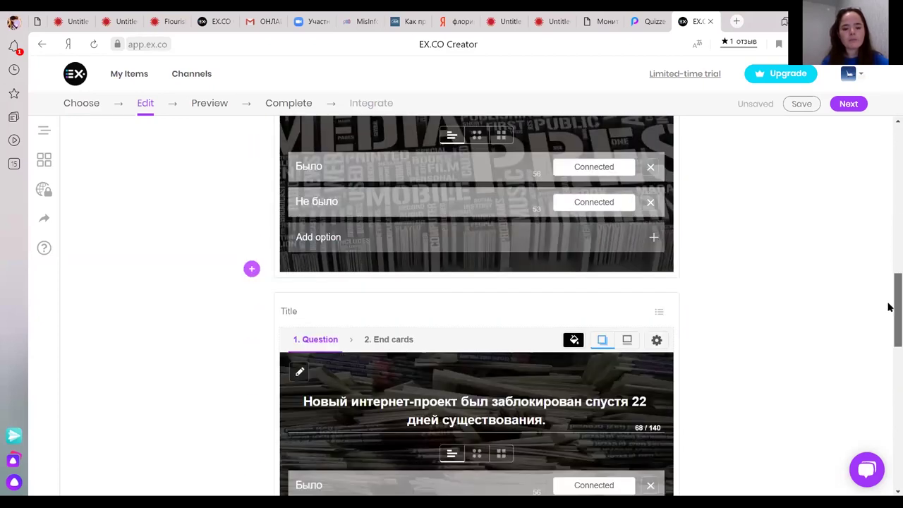
pyautogui.scroll(-4, 889, 307)
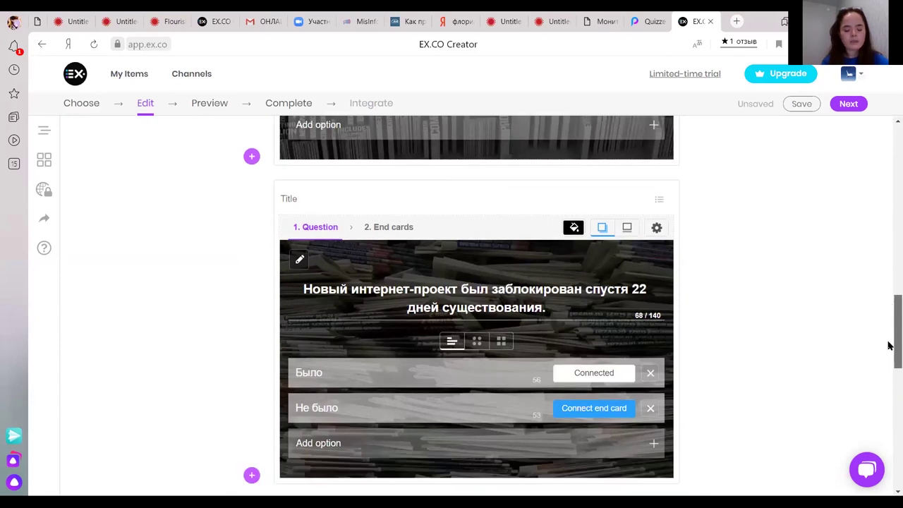
pyautogui.scroll(-6, 888, 395)
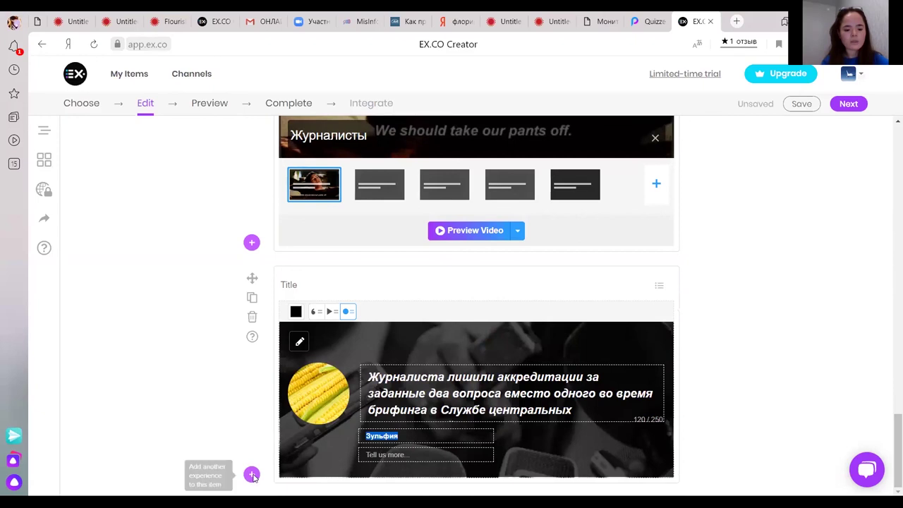
# Add a Text section below the quote with the paragraph «В ответ на отправленный запрос журналиста попросили не лезть «не в свое дело».»
pyautogui.click(252, 475)
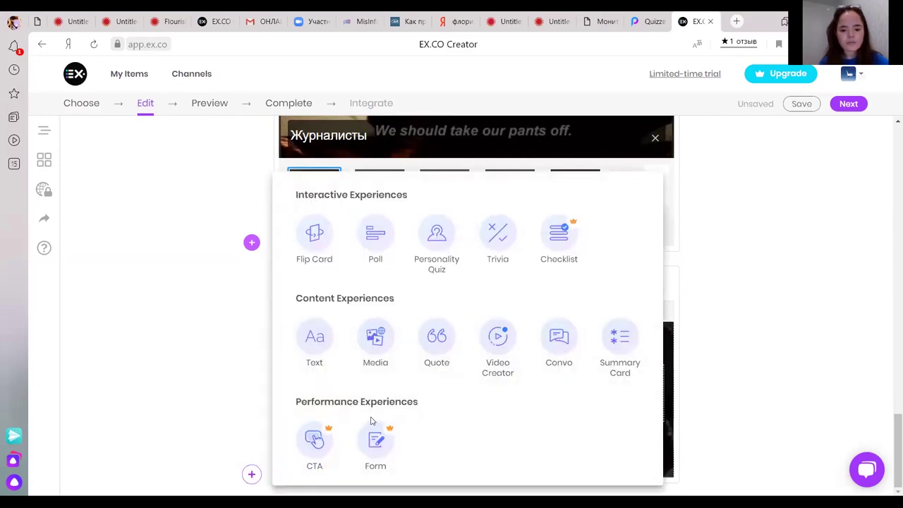
pyautogui.click(318, 343)
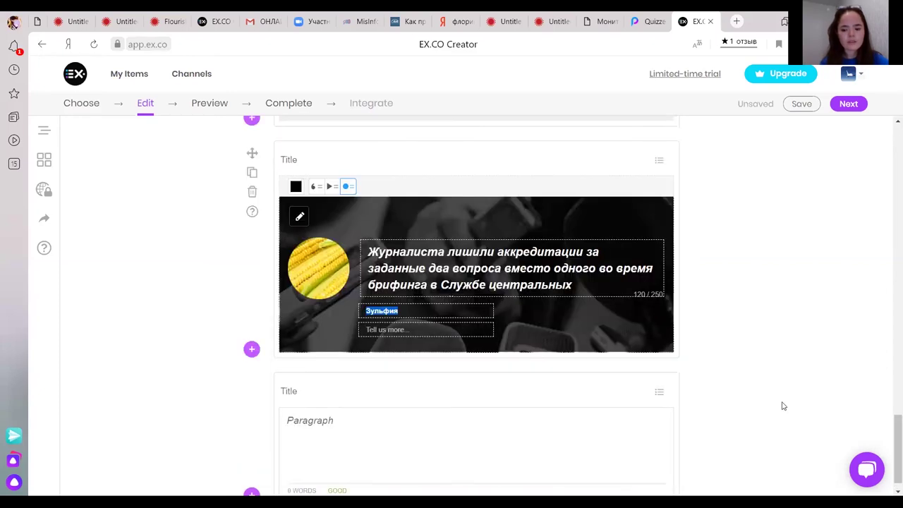
pyautogui.click(393, 402)
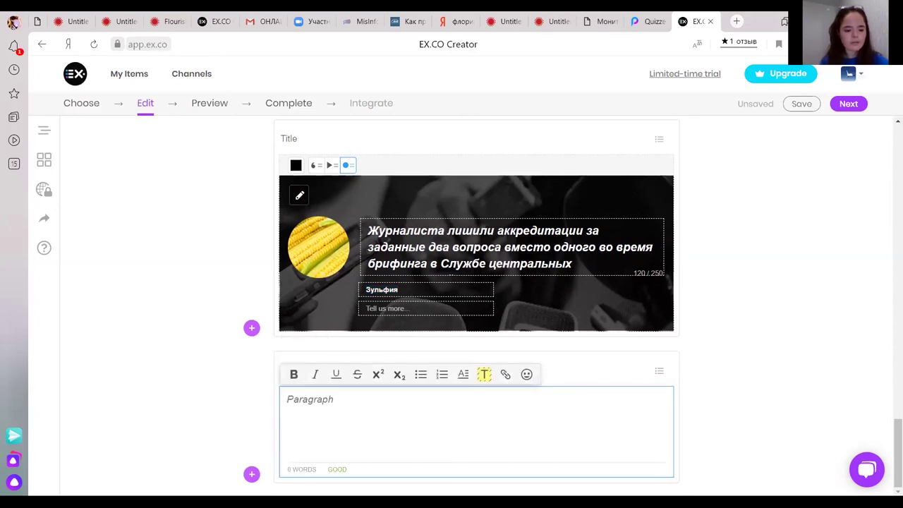
pyautogui.press('Escape')
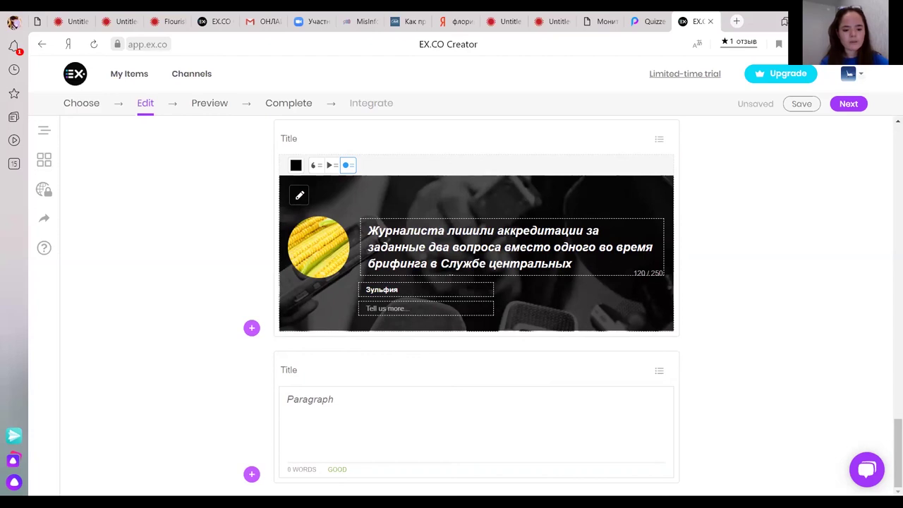
pyautogui.click(339, 401)
pyautogui.write('В ответ на отправленный запрос журналиста попросили не лезть «не в свое дело».')
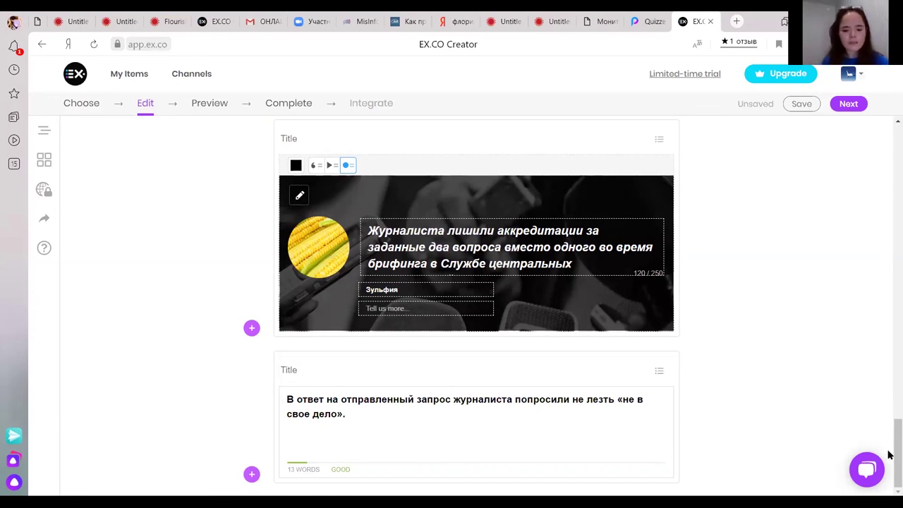
# Title the new text section «Не лезть не в свое дело»
pyautogui.click(471, 374)
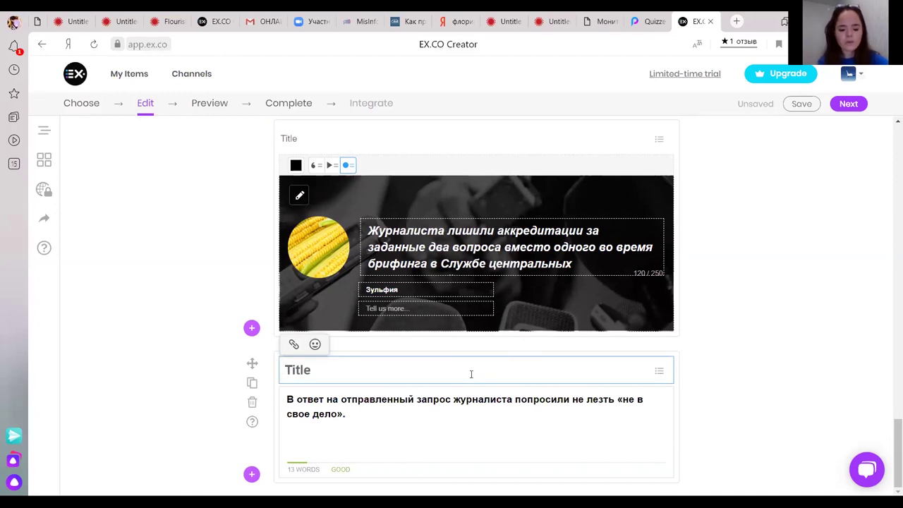
pyautogui.write('Не лезть ')
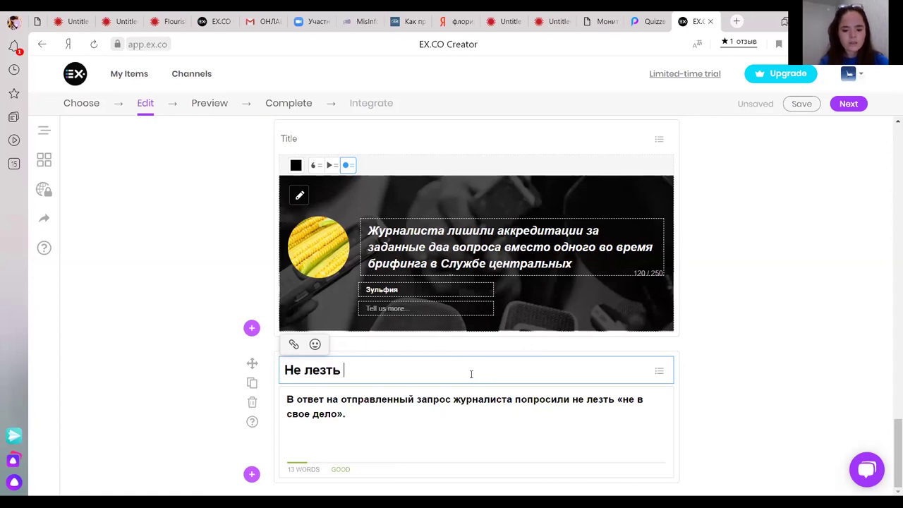
pyautogui.write('не в св')
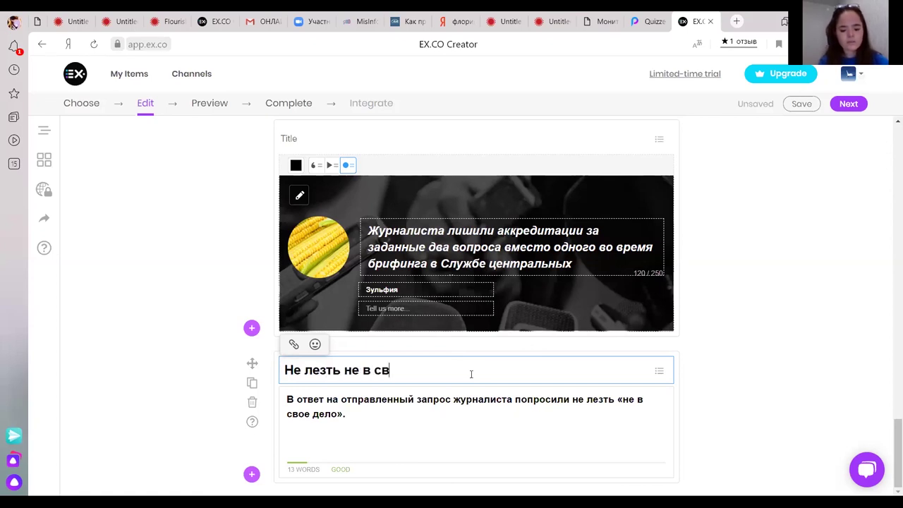
pyautogui.write('ое дело')
pyautogui.click(757, 339)
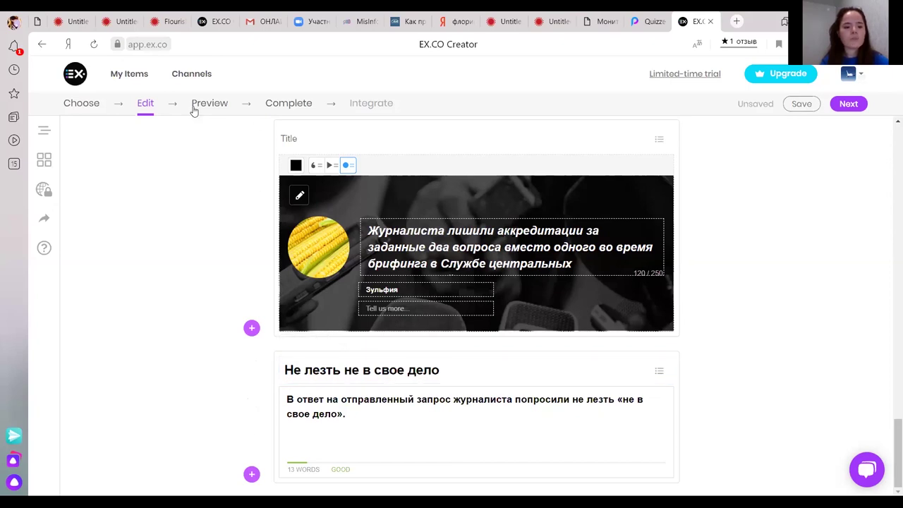